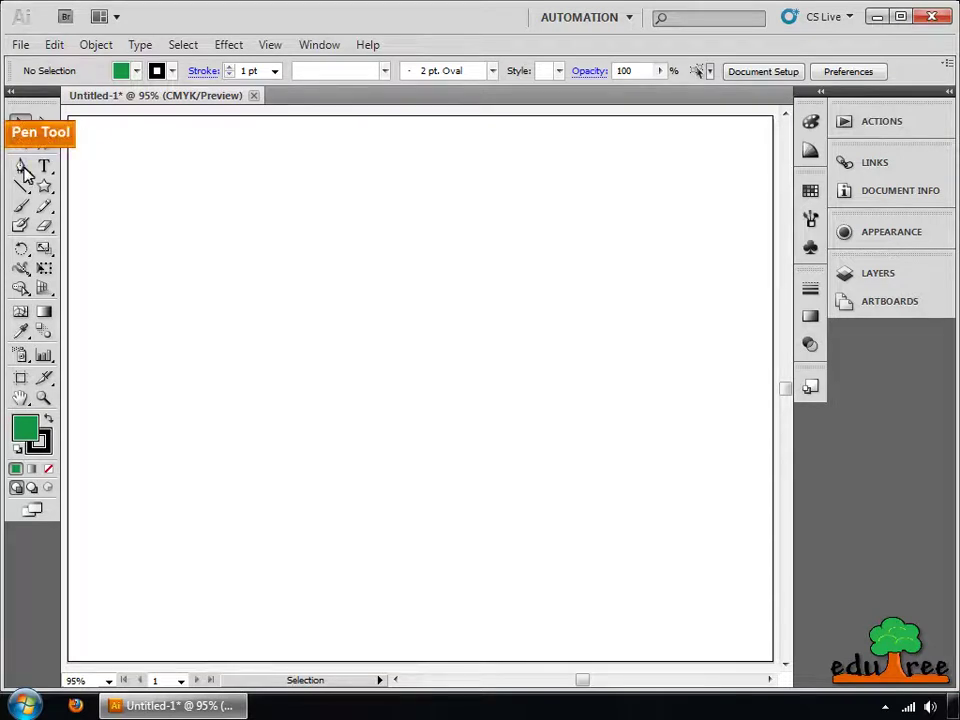
- Draw the left edge of a leaf with the Pen tool, using curved segments separated by notches down to the tip
click(23, 169)
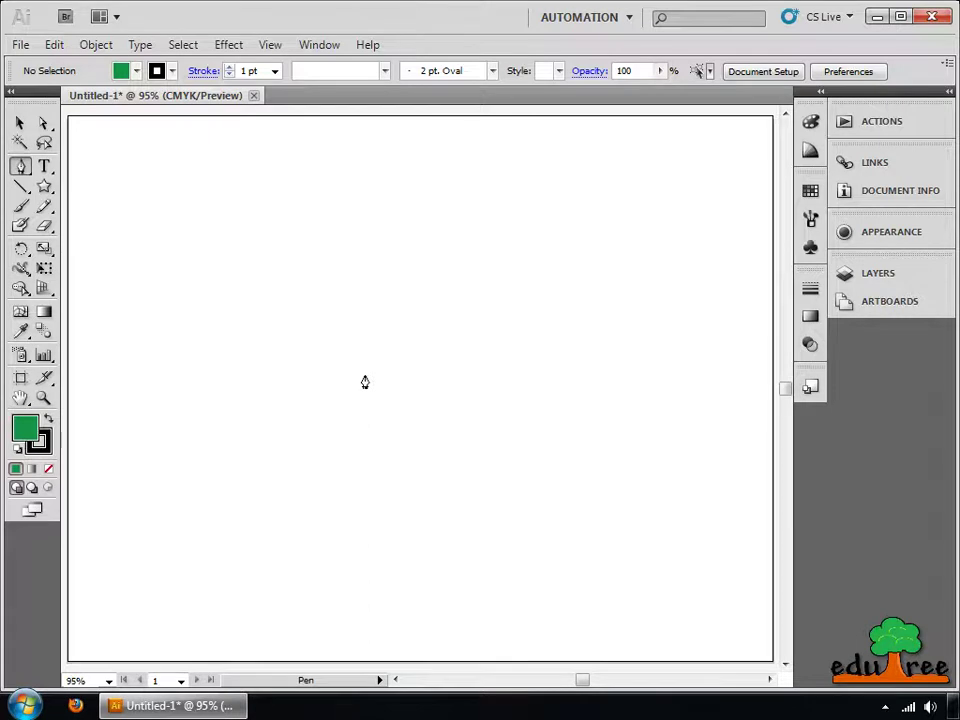
click(430, 217)
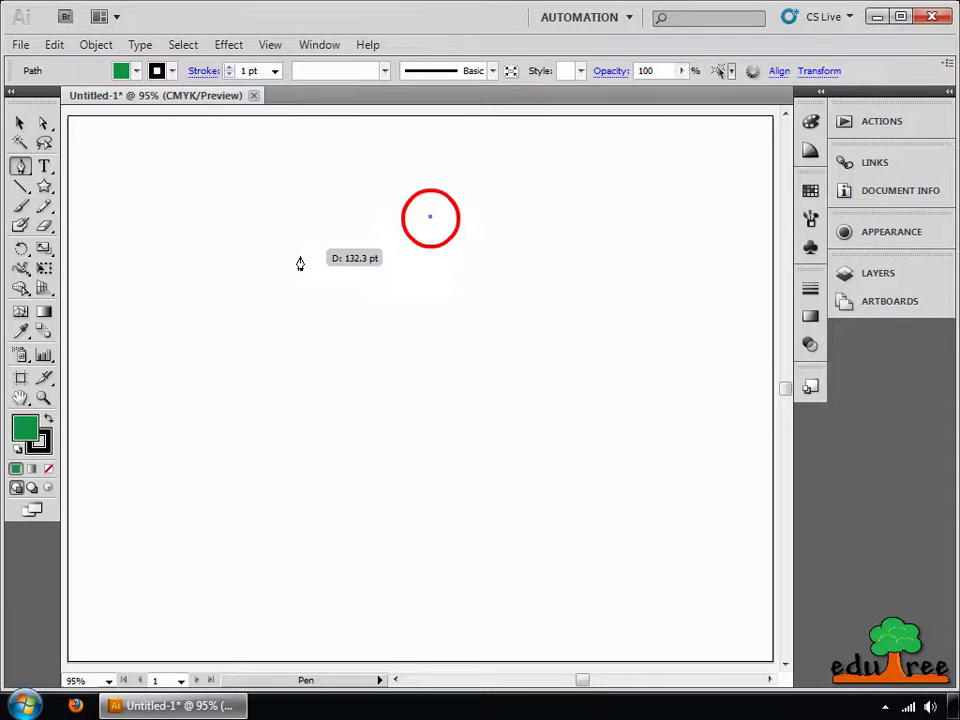
drag(287, 264, 247, 346)
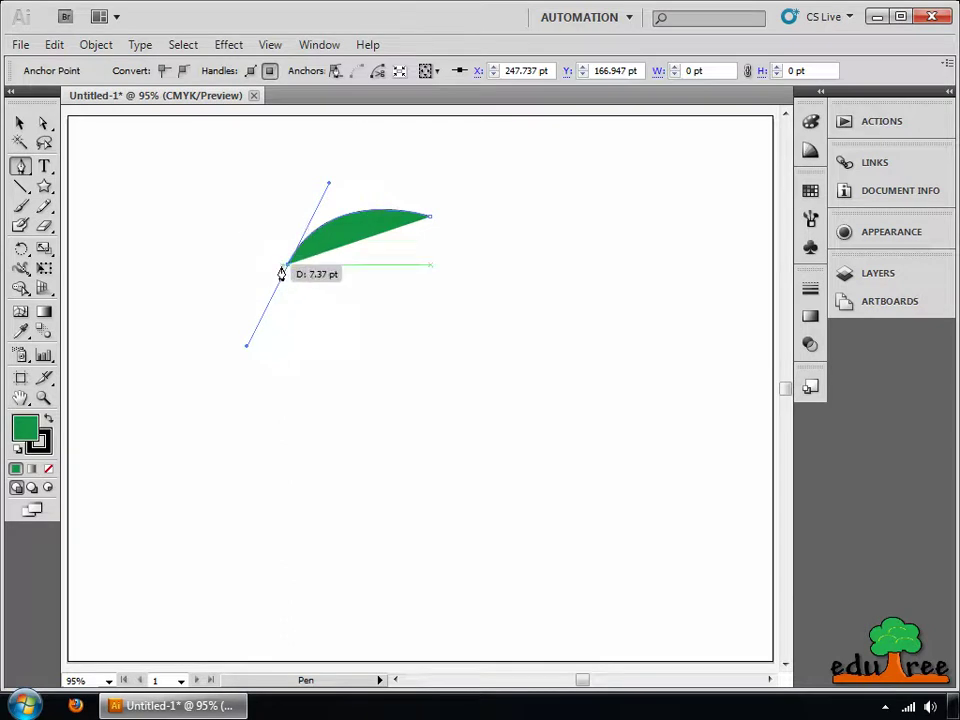
click(289, 268)
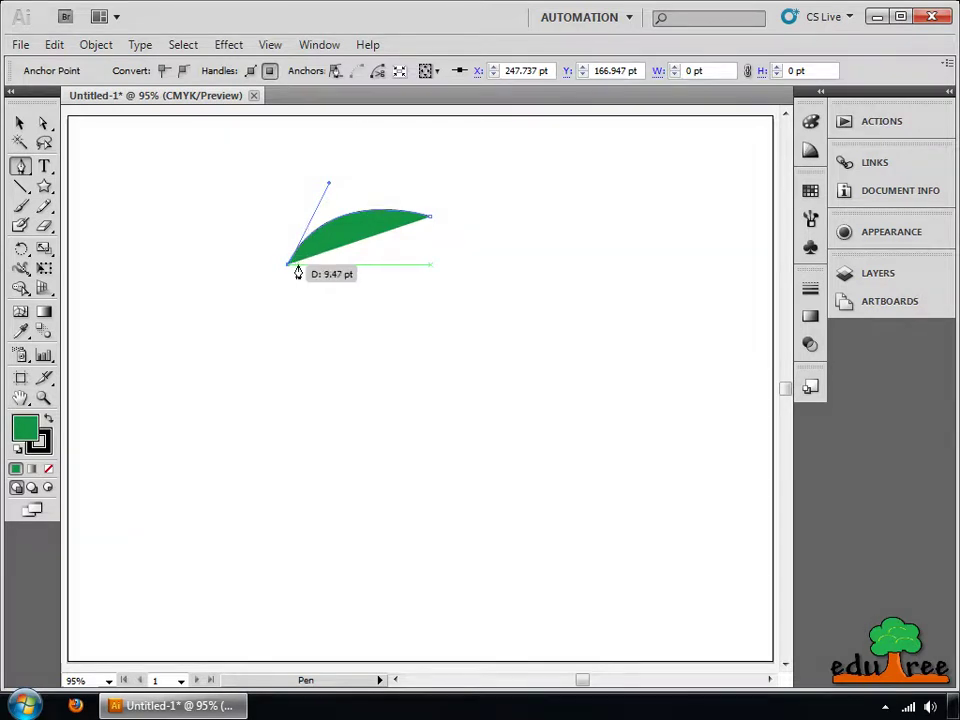
drag(270, 355, 267, 420)
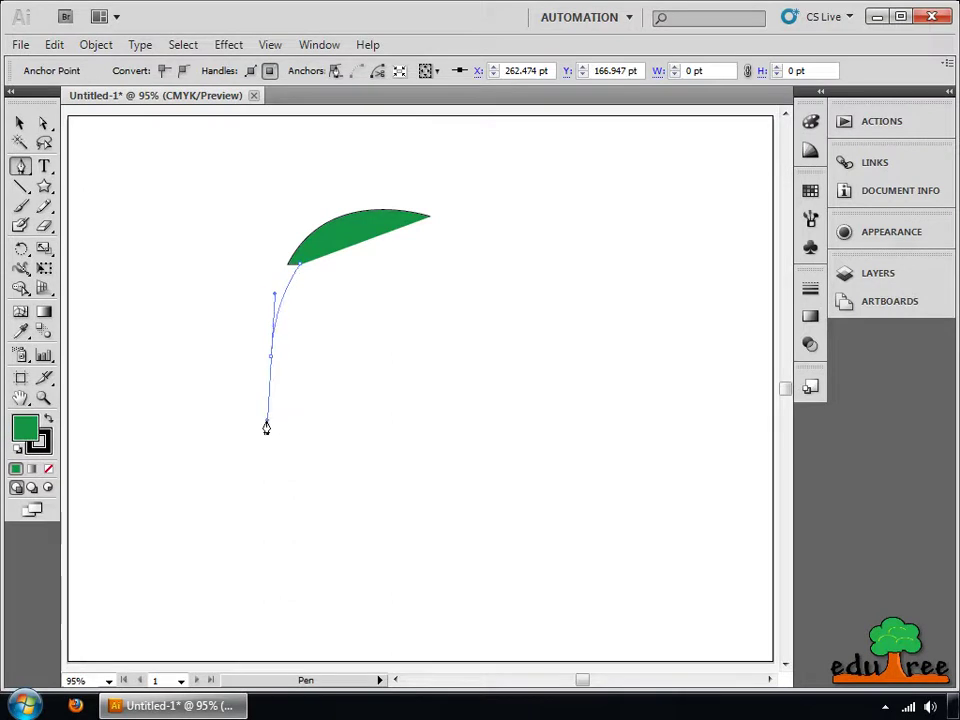
click(271, 362)
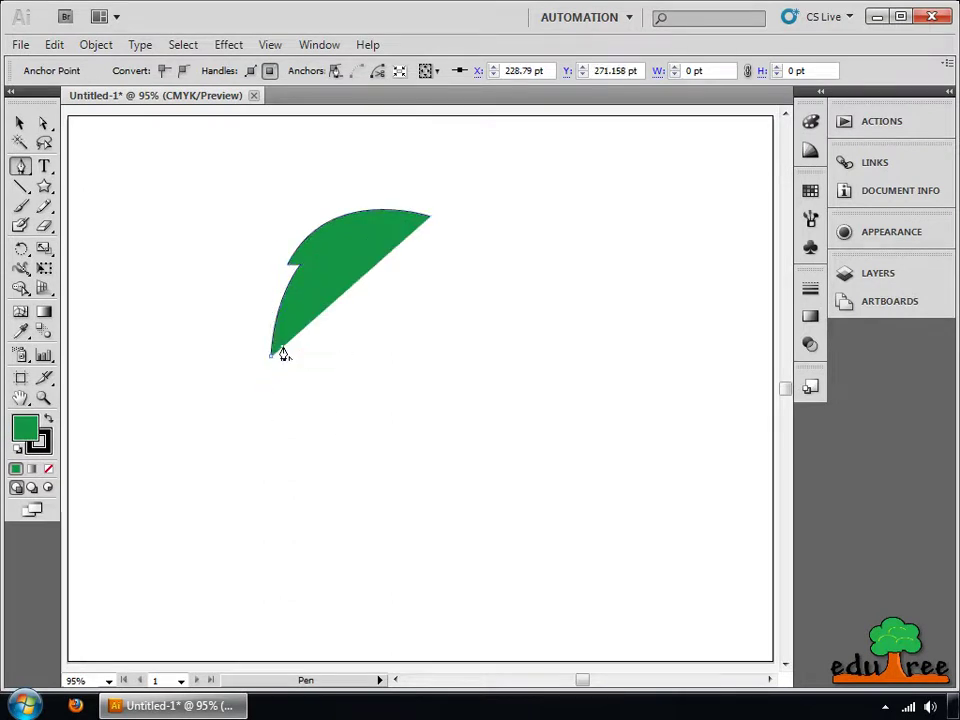
drag(270, 452, 279, 495)
click(270, 452)
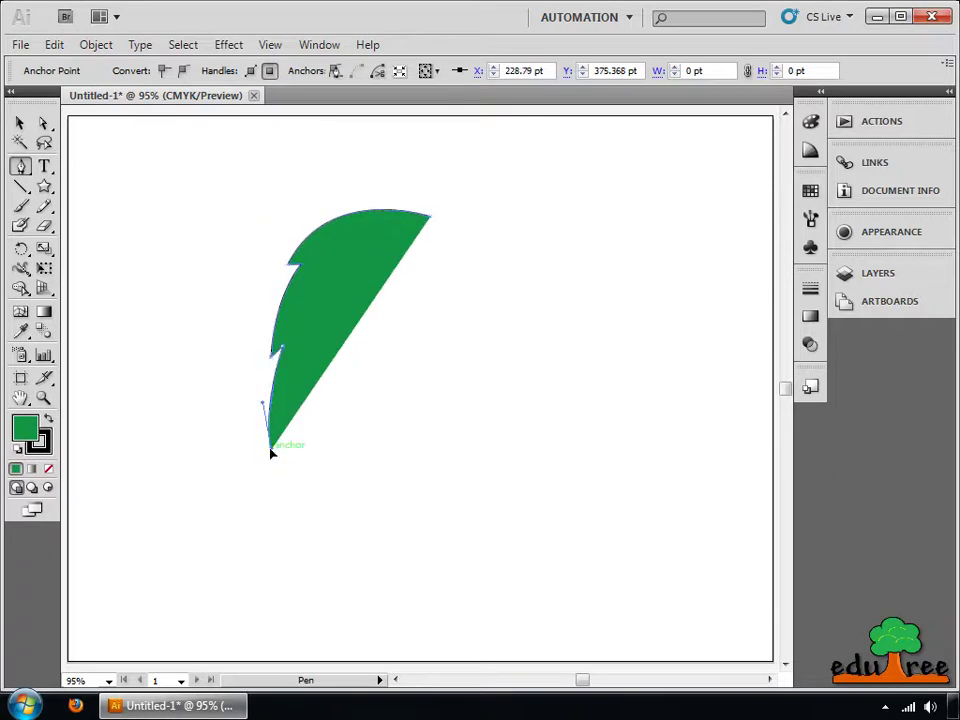
mouse_move(279, 516)
mouse_down()
mouse_move(294, 536)
mouse_move(286, 537)
mouse_up()
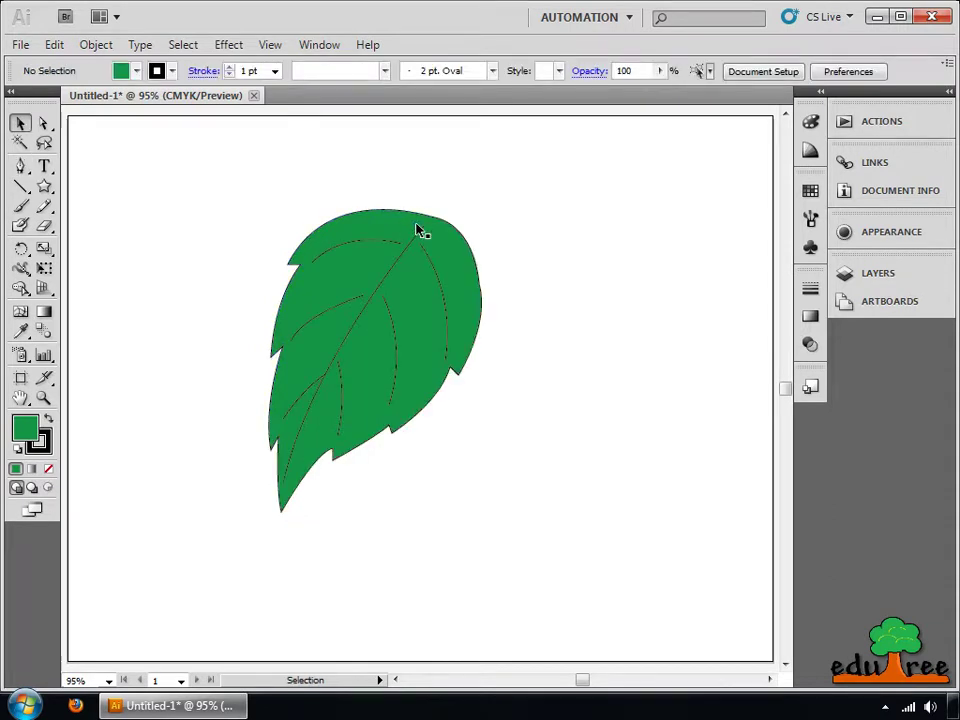
- Move the whole leaf with its veins slightly to the left and fill it with light yellow-green
click(420, 230)
drag(182, 183, 570, 583)
drag(556, 280, 402, 300)
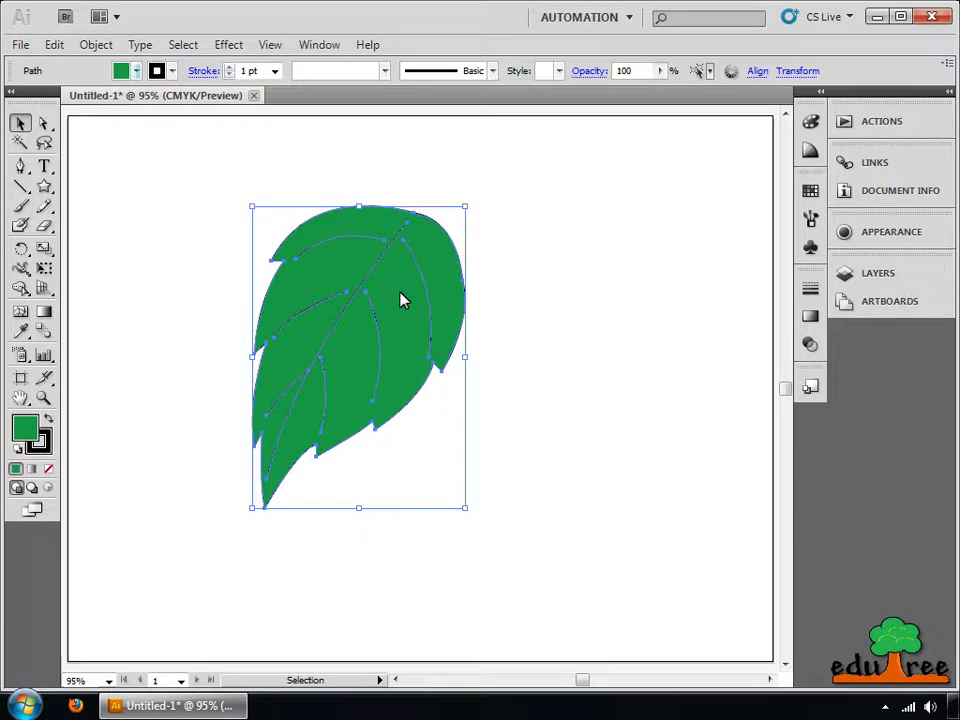
click(137, 72)
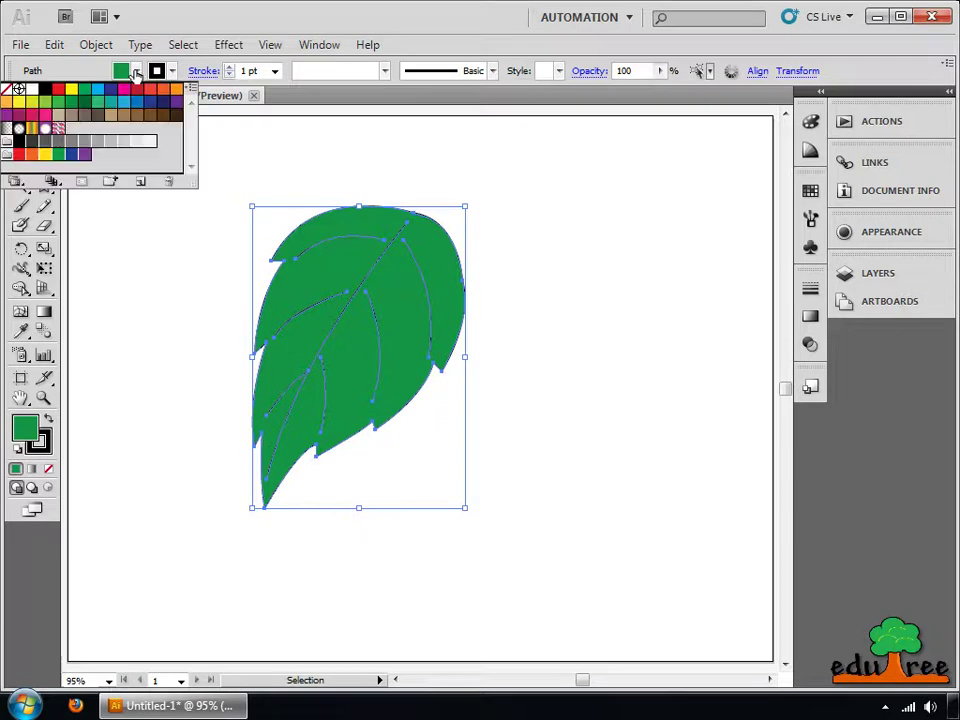
click(47, 102)
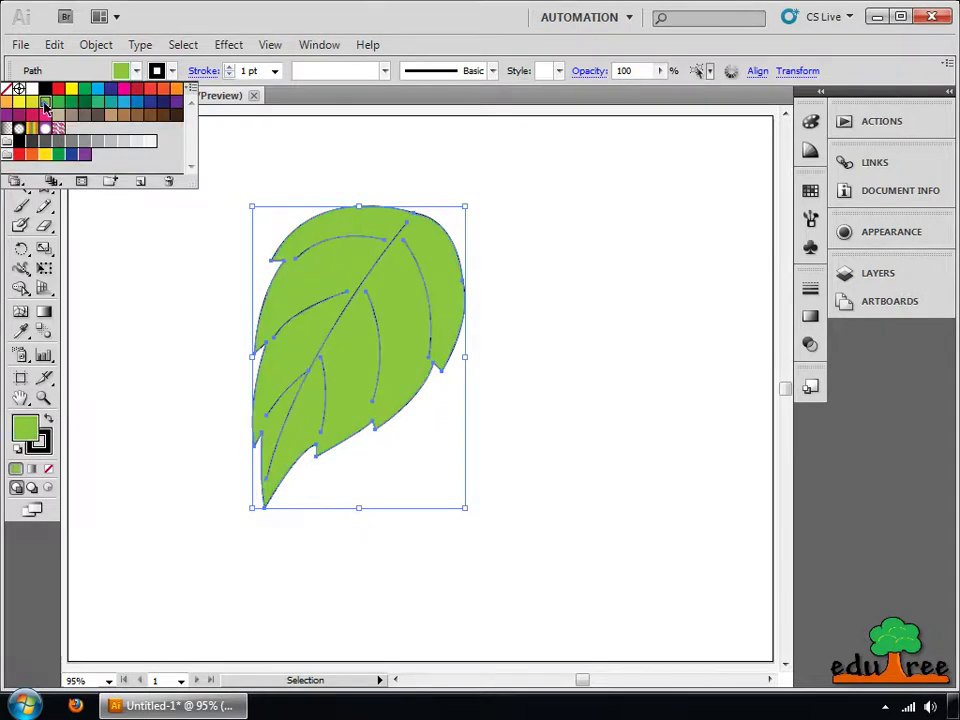
- Add anchor points to the leaf outline on its lower-right, right and top curves
key(shift+c)
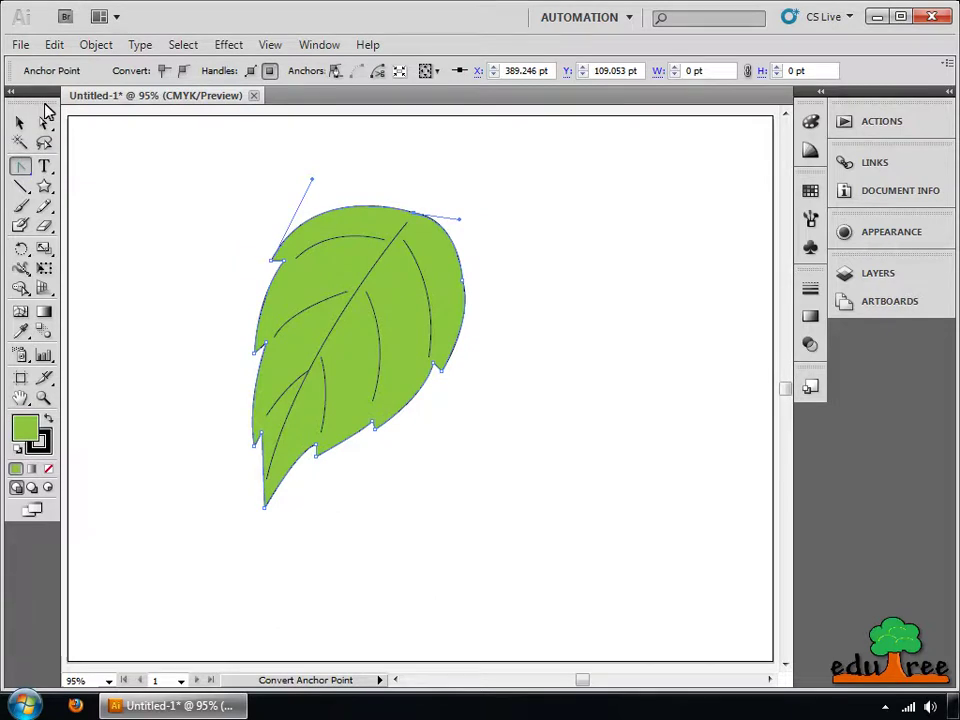
click(22, 174)
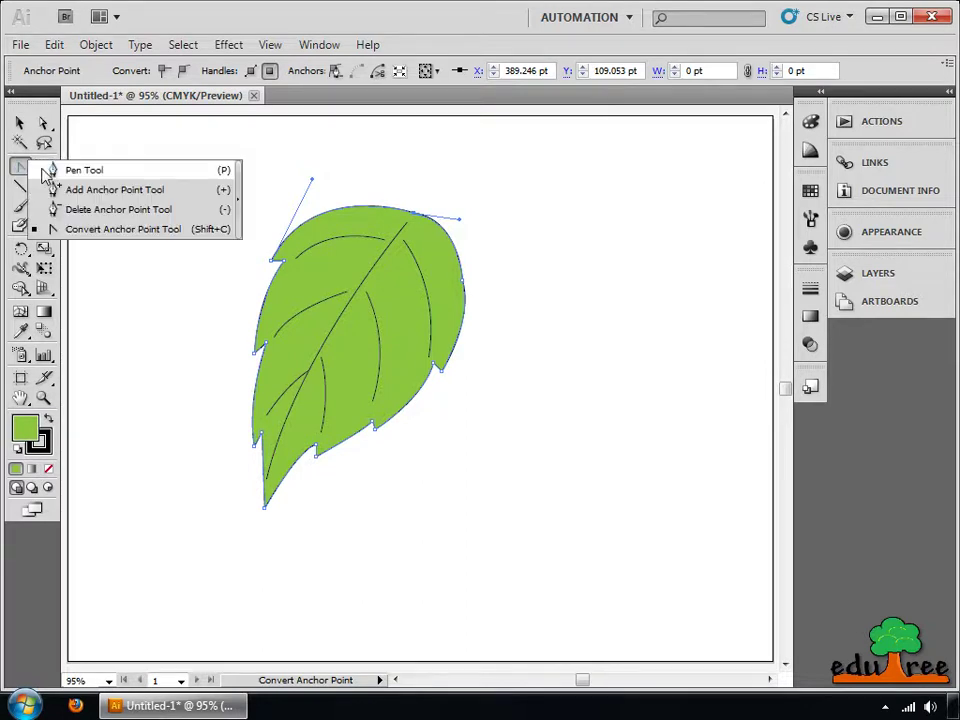
click(113, 194)
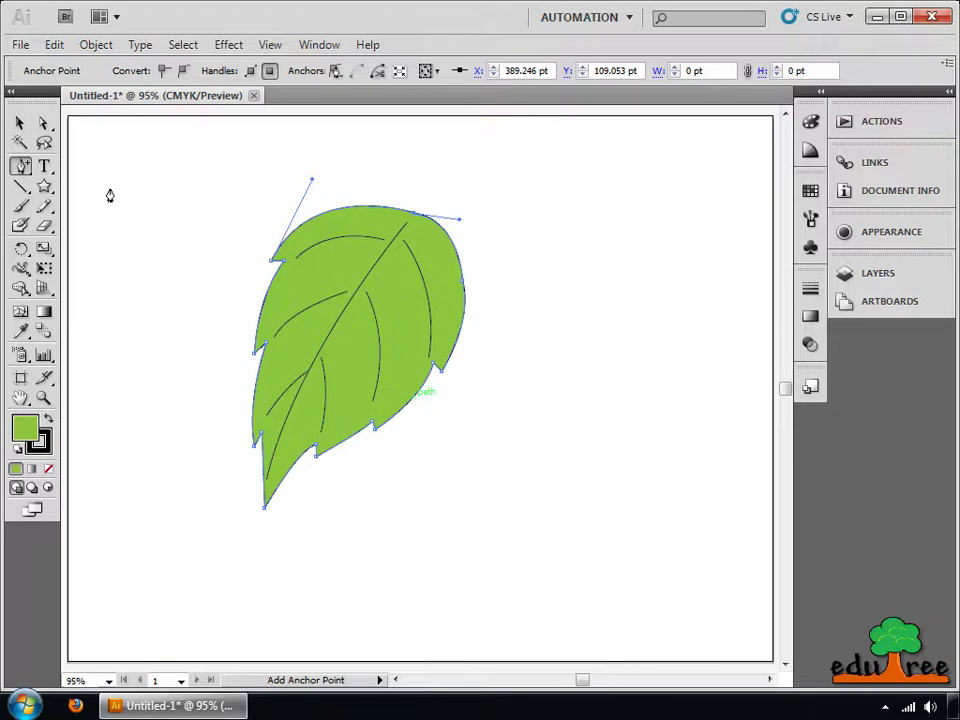
click(414, 401)
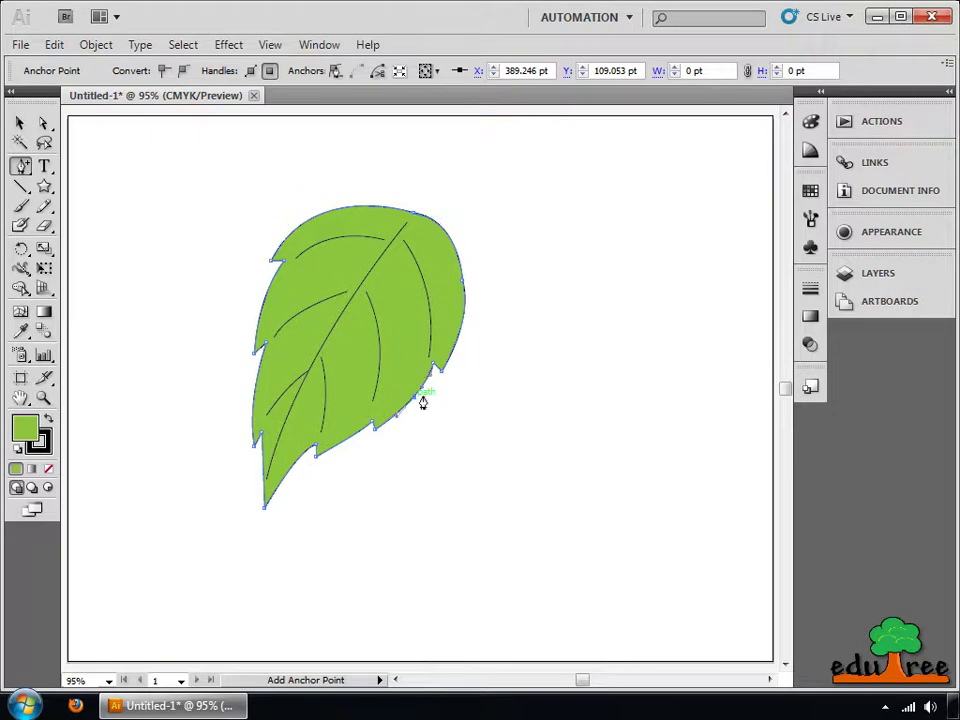
click(350, 211)
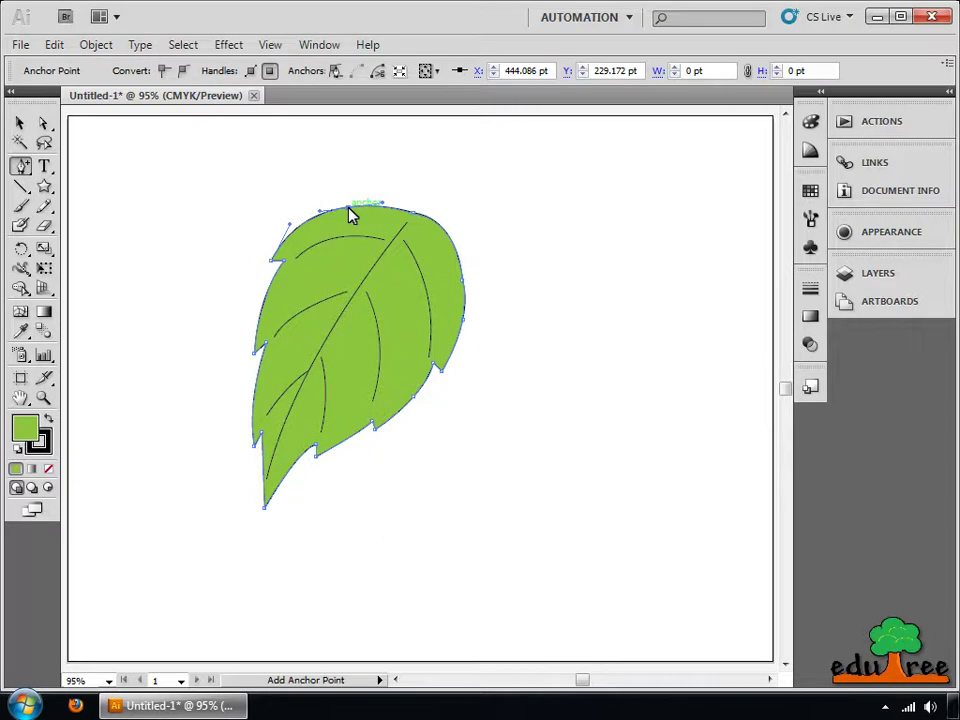
- Try removing the added anchor points from the leaf outline with the Delete Anchor Point tool, and undo the deletions
click(24, 170)
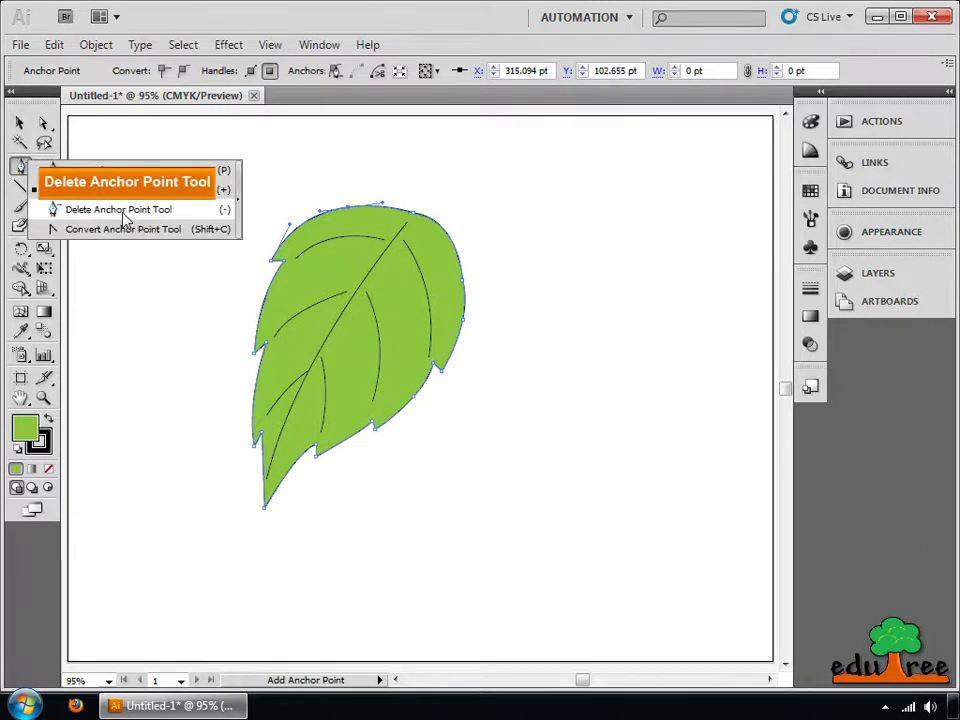
click(123, 218)
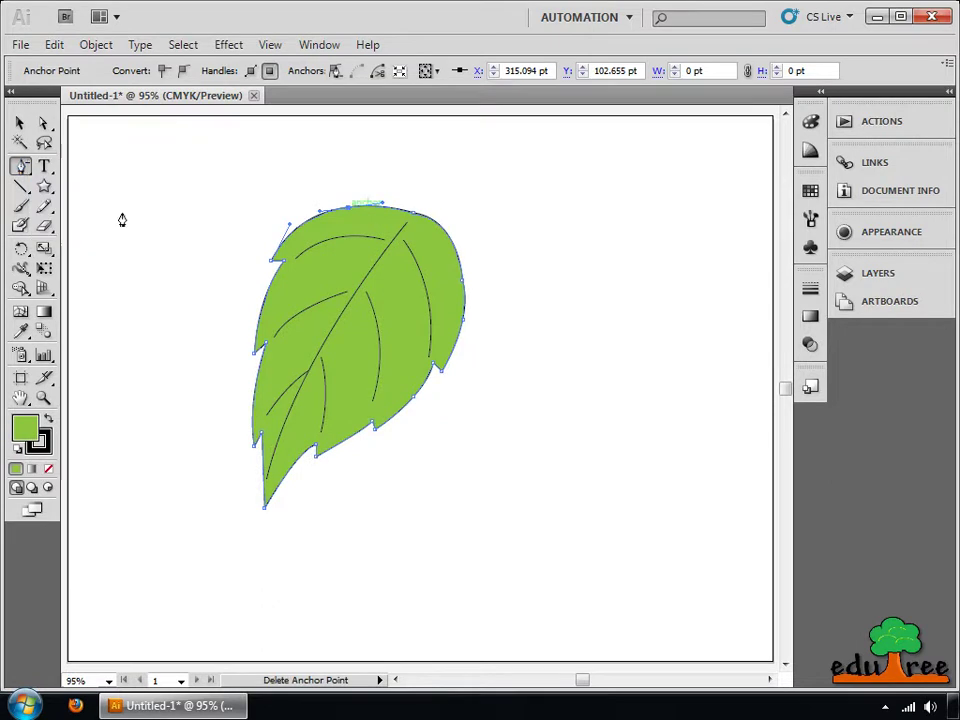
click(348, 212)
click(465, 320)
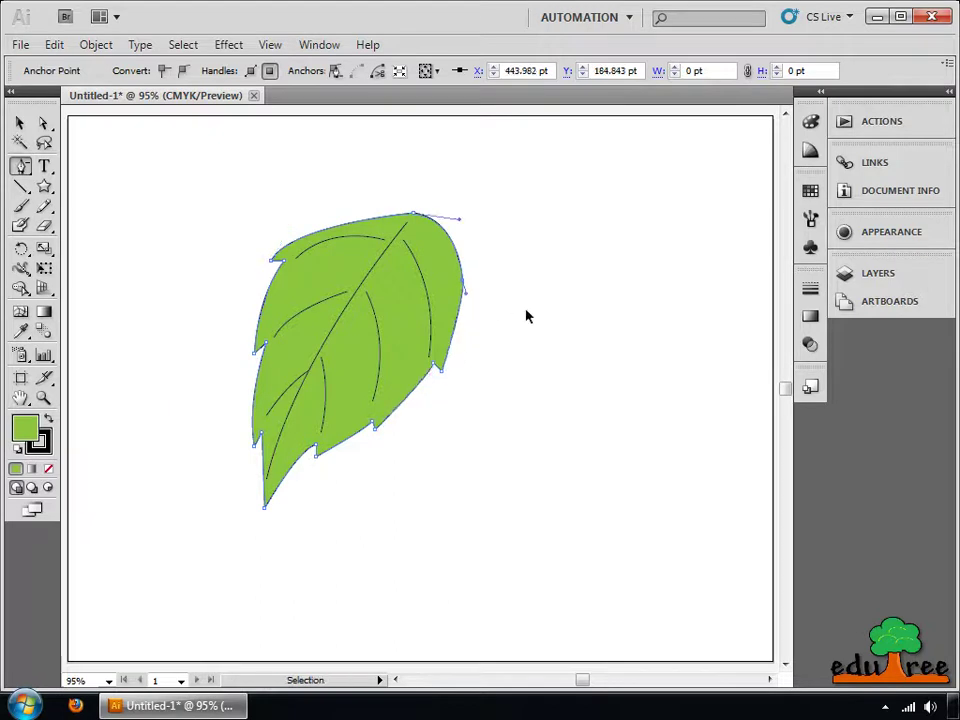
key(ctrl+z)
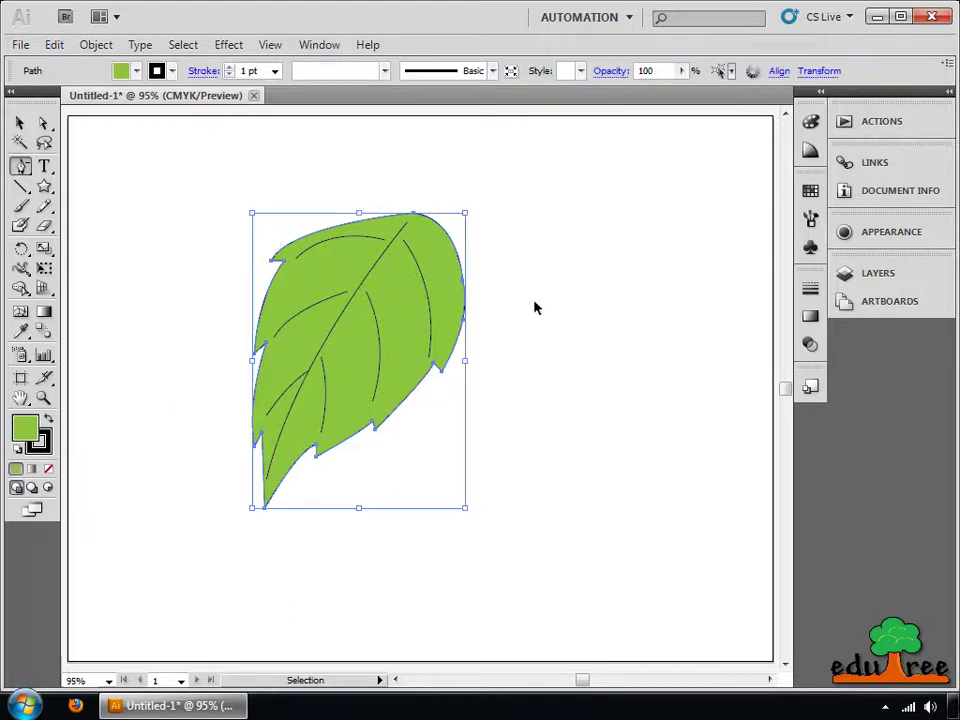
key(ctrl+z)
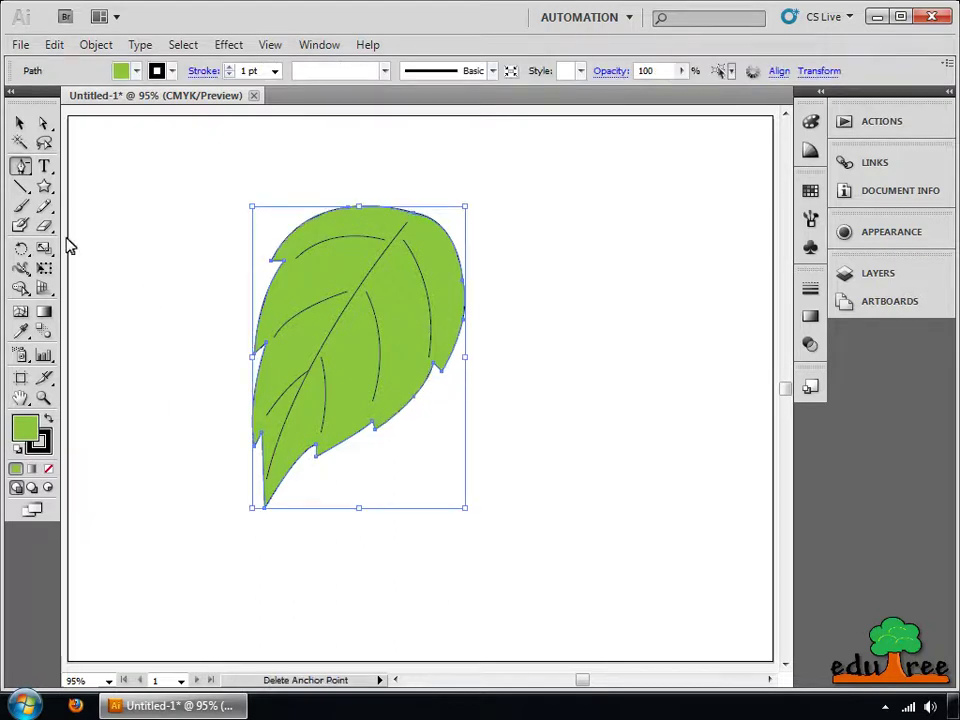
- Select the entire leaf with its veins and delete it from the artboard
click(22, 127)
drag(204, 165, 491, 497)
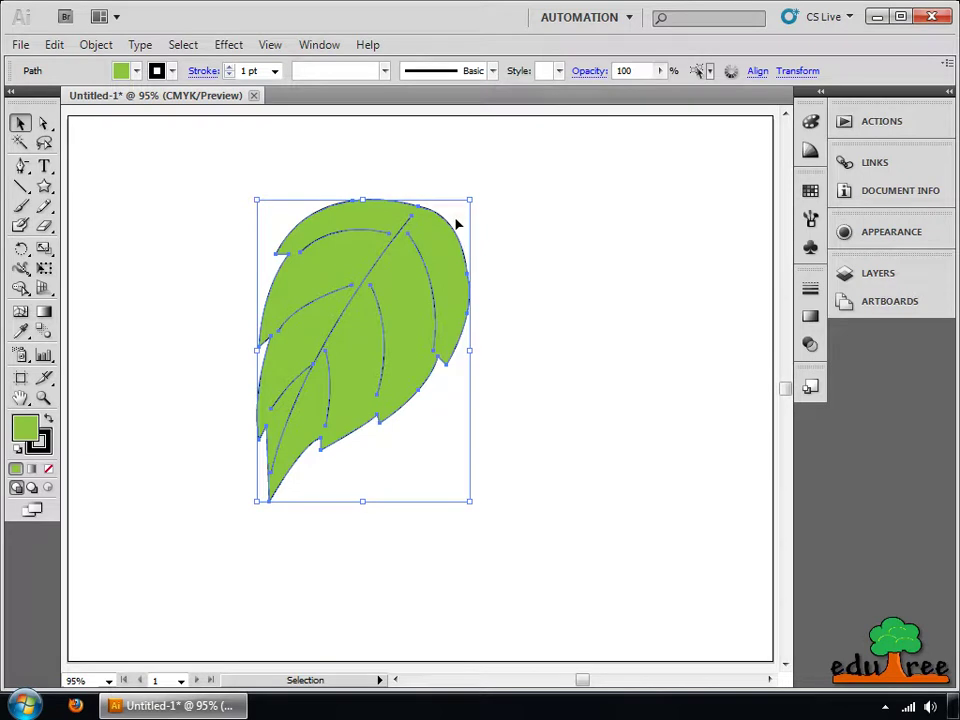
key(Delete)
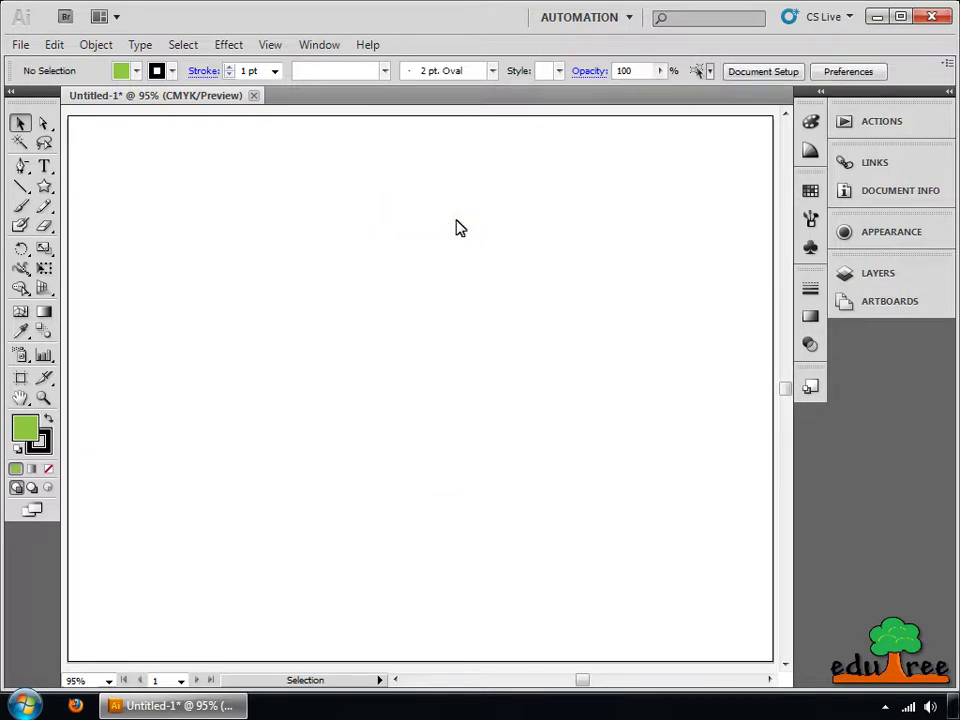
- Draw a large, tilted five-pointed star near the middle of the artboard with the Star tool
drag(44, 187, 122, 268)
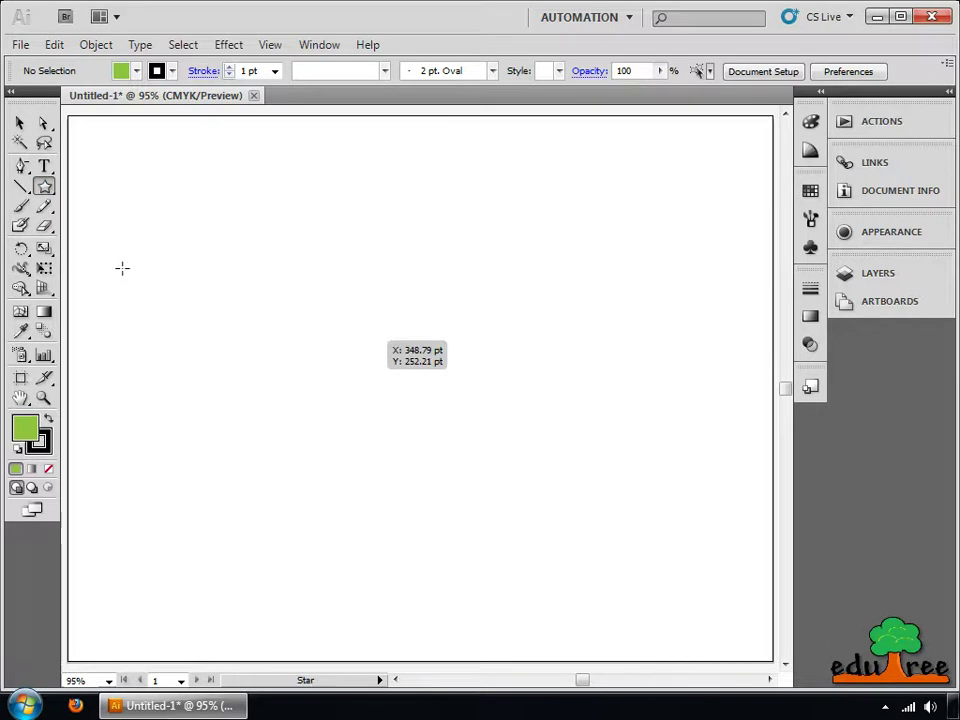
drag(377, 341, 630, 349)
click(24, 122)
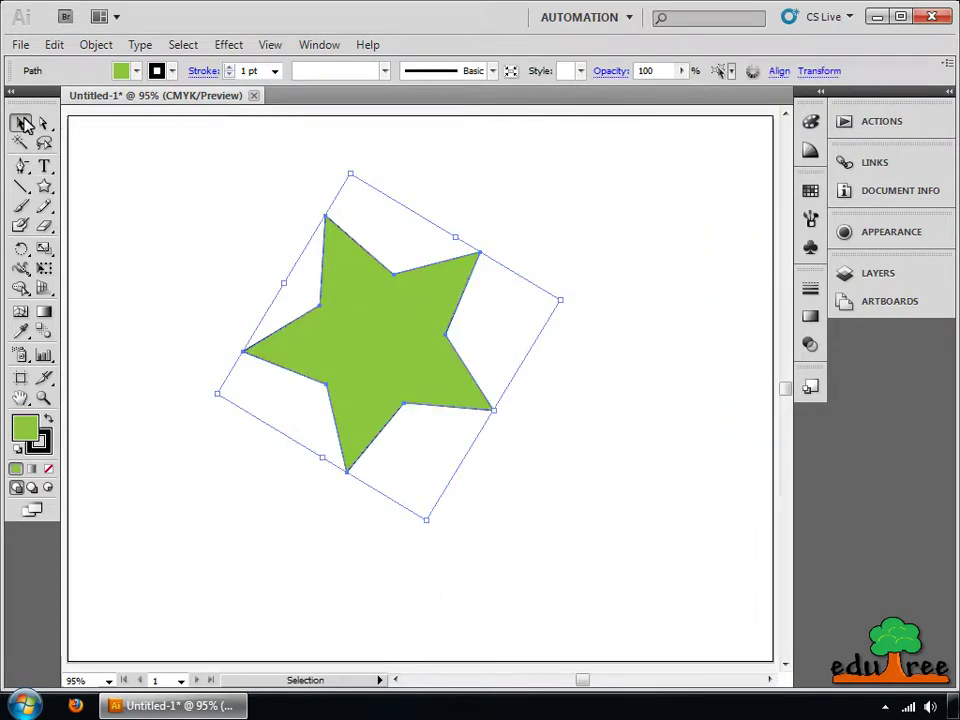
- Turn four of the star's inner corners into smooth curves with the Convert Anchor Point tool
drag(21, 166, 108, 232)
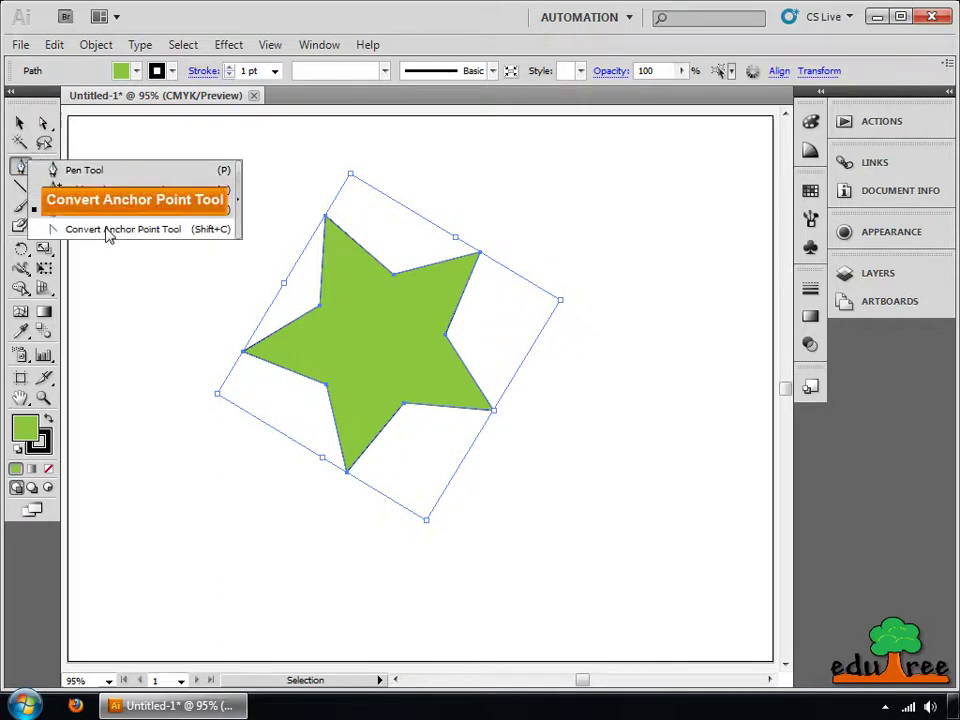
drag(108, 232, 107, 231)
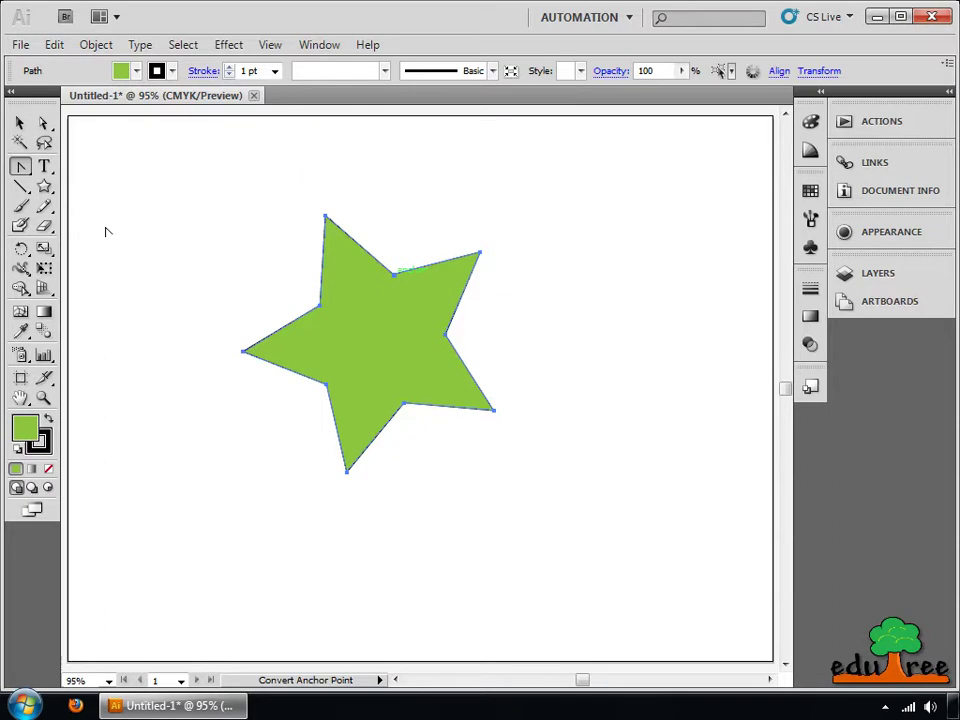
drag(395, 272, 456, 289)
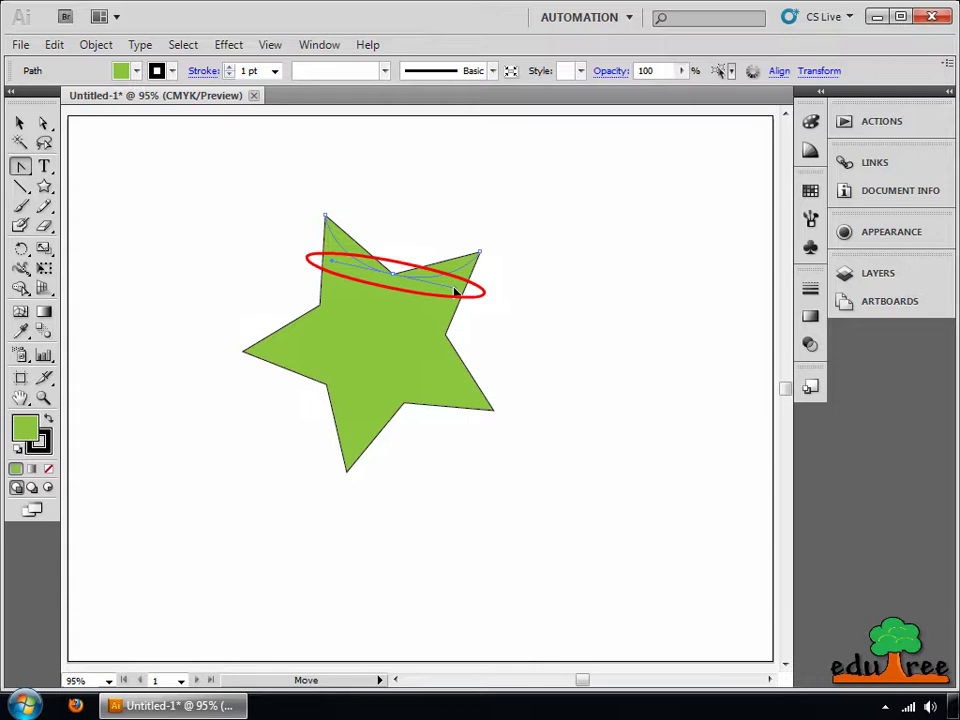
drag(455, 290, 455, 290)
drag(444, 333, 446, 401)
drag(326, 383, 296, 348)
drag(320, 303, 346, 272)
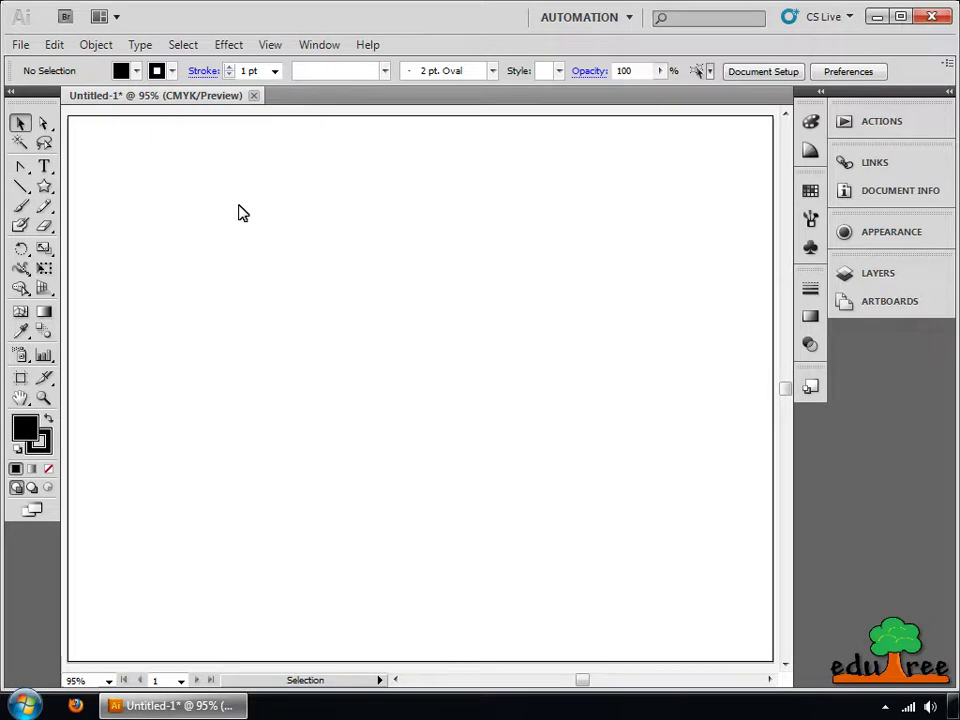
- Create a wide text area across the middle of the artboard and enter the text "Edutree"
click(45, 166)
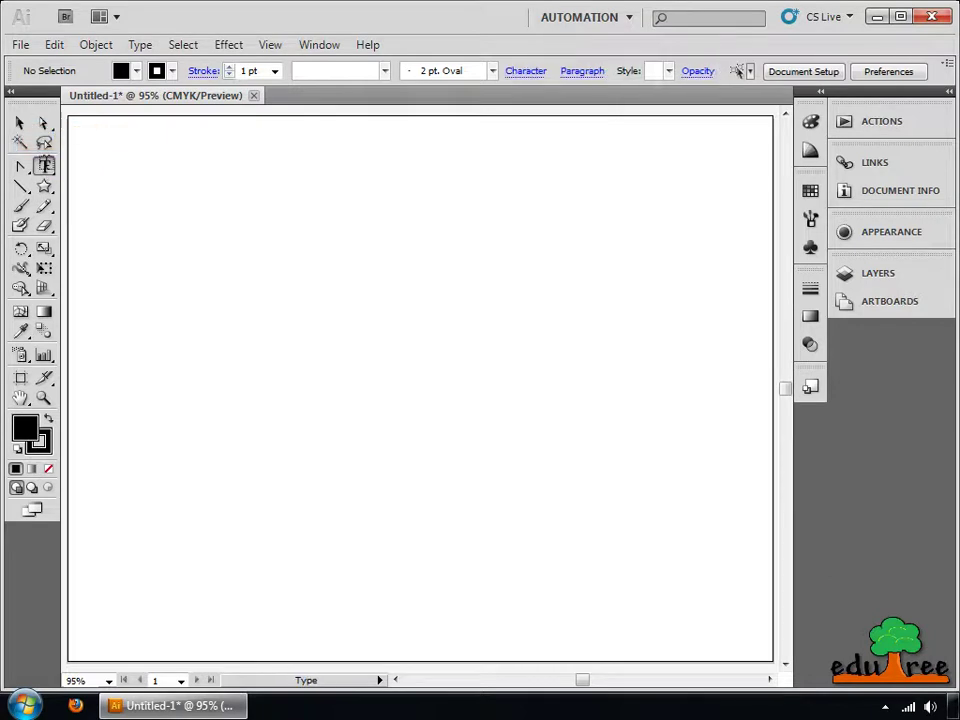
drag(175, 245, 690, 530)
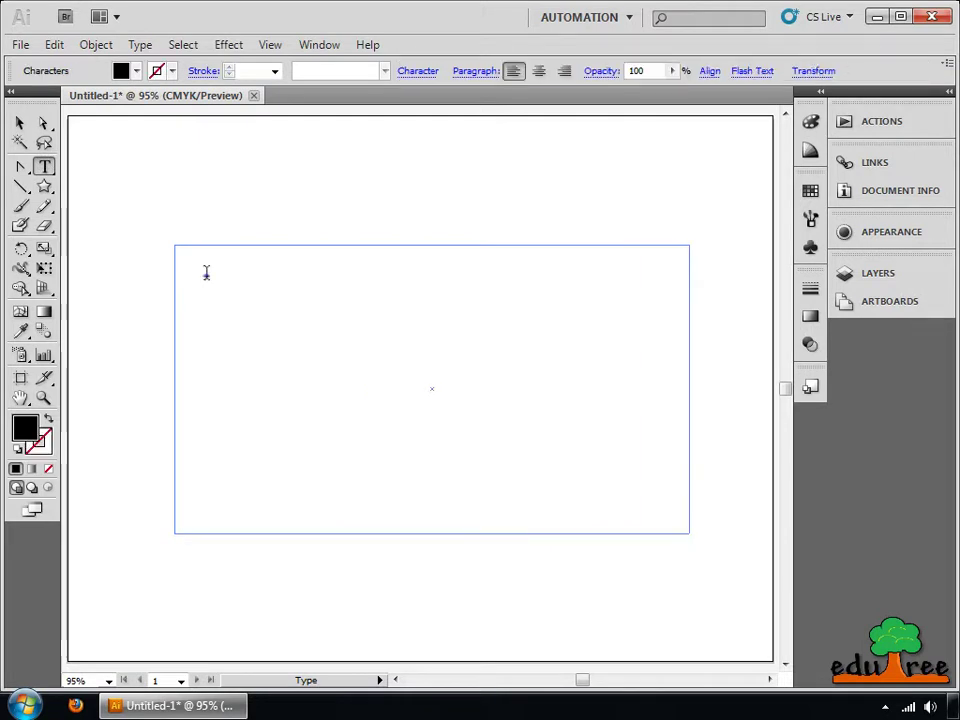
text(Edut ree)
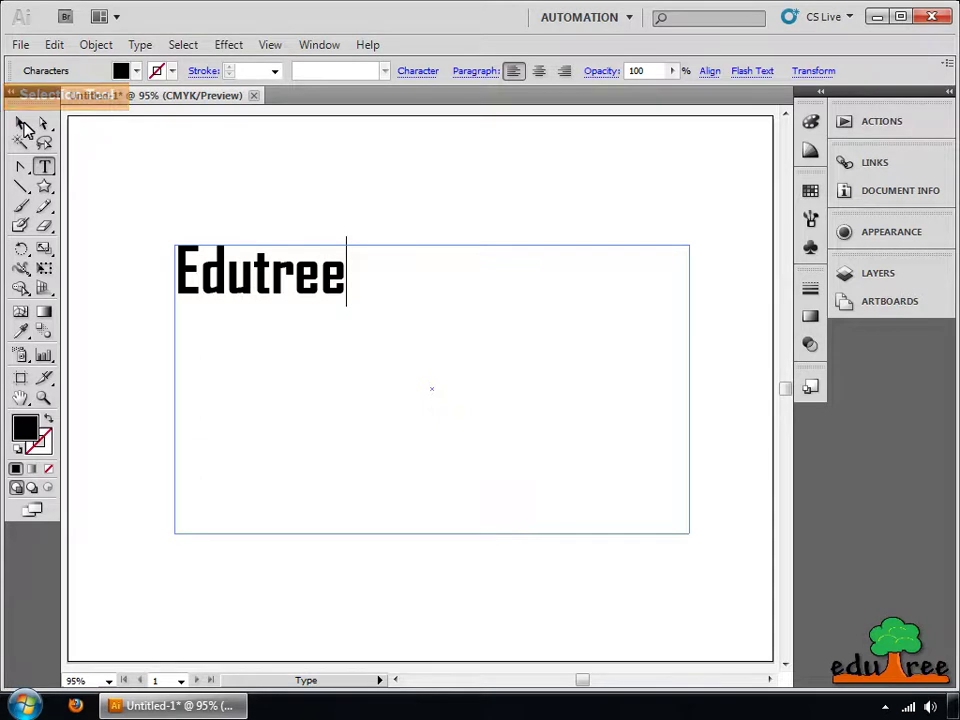
- Move the Edutree text area around with the Selection tool, leaving it slightly above and left of its original place
click(23, 125)
drag(341, 280, 480, 259)
drag(480, 259, 279, 268)
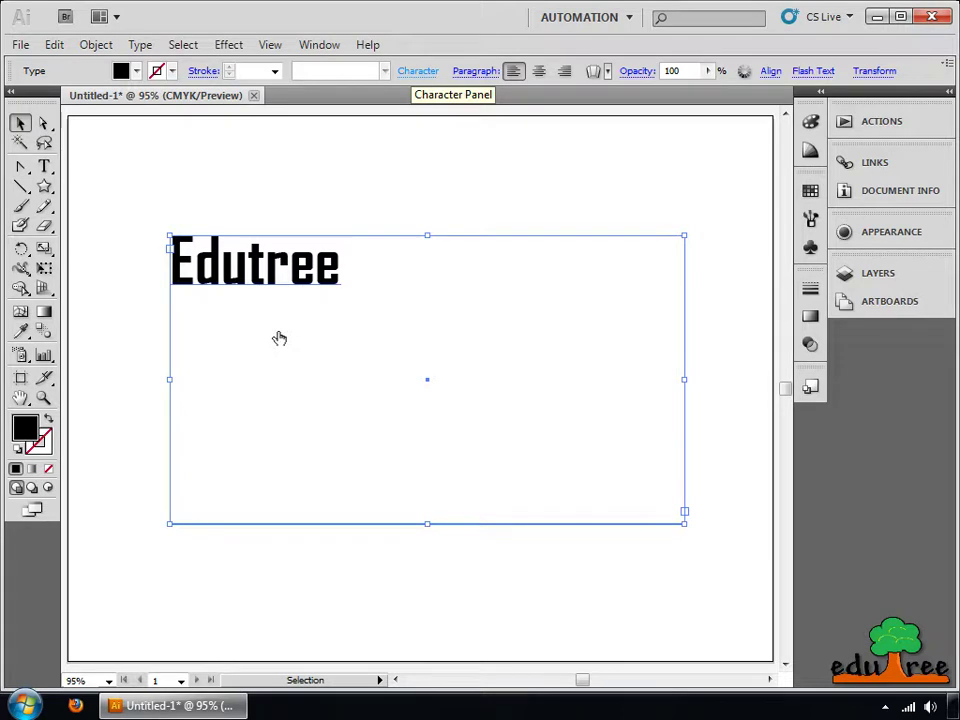
- Change the font of the Edutree text to a brush-script typeface
click(417, 72)
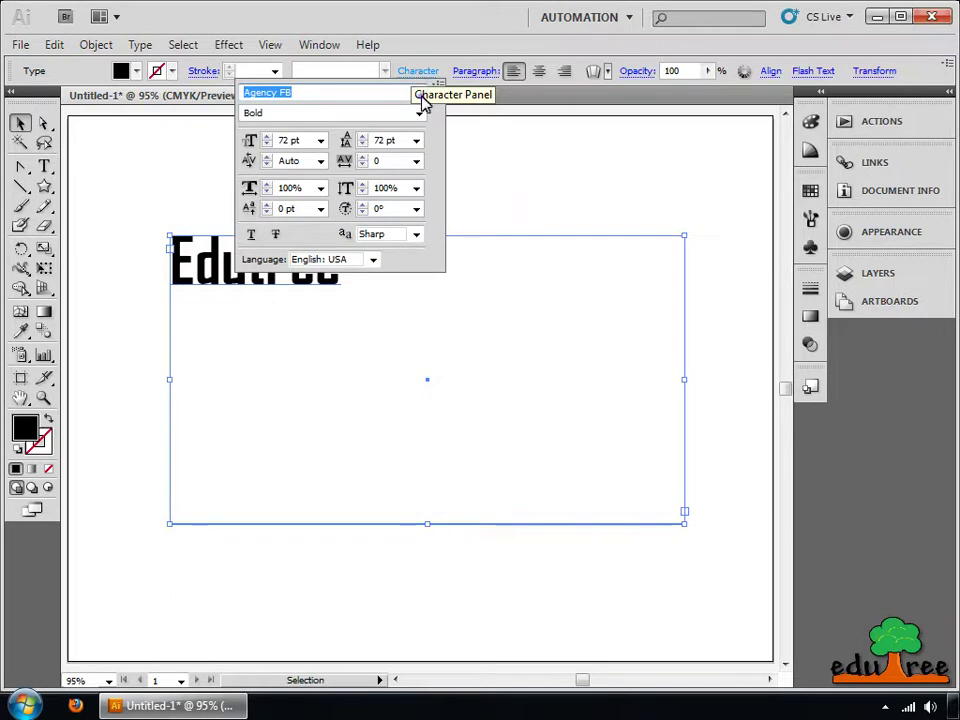
click(420, 96)
key(Down)
click(383, 167)
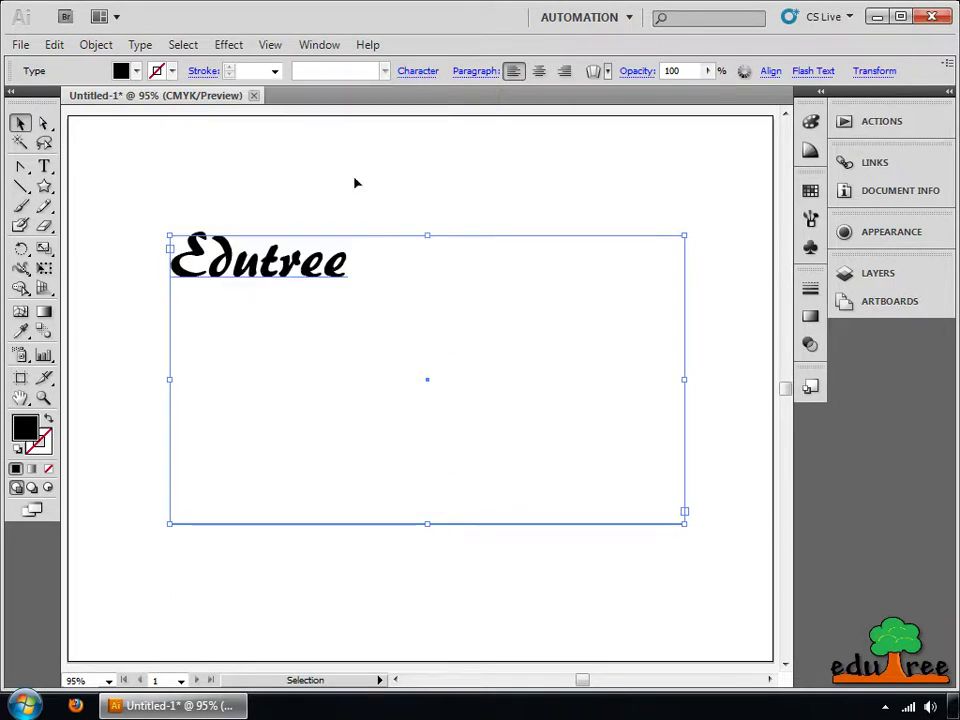
- Change the font of the Edutree text to a narrow, all-capitals display typeface
click(417, 73)
click(419, 93)
click(382, 138)
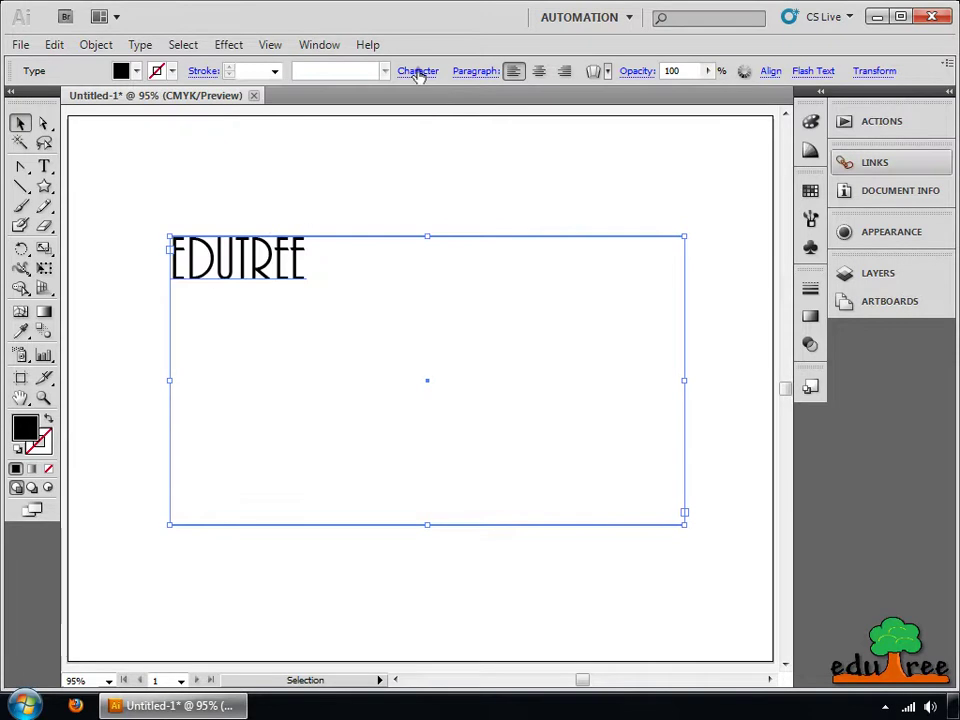
- Change the Edutree font to a decorative typeface with dotted e letters and move the text area lower on the artboard
click(418, 72)
click(420, 93)
key(Down)
key(Down)
key(Down)
key(Down)
key(Down)
key(Down)
key(Down)
key(Down)
drag(540, 244, 548, 360)
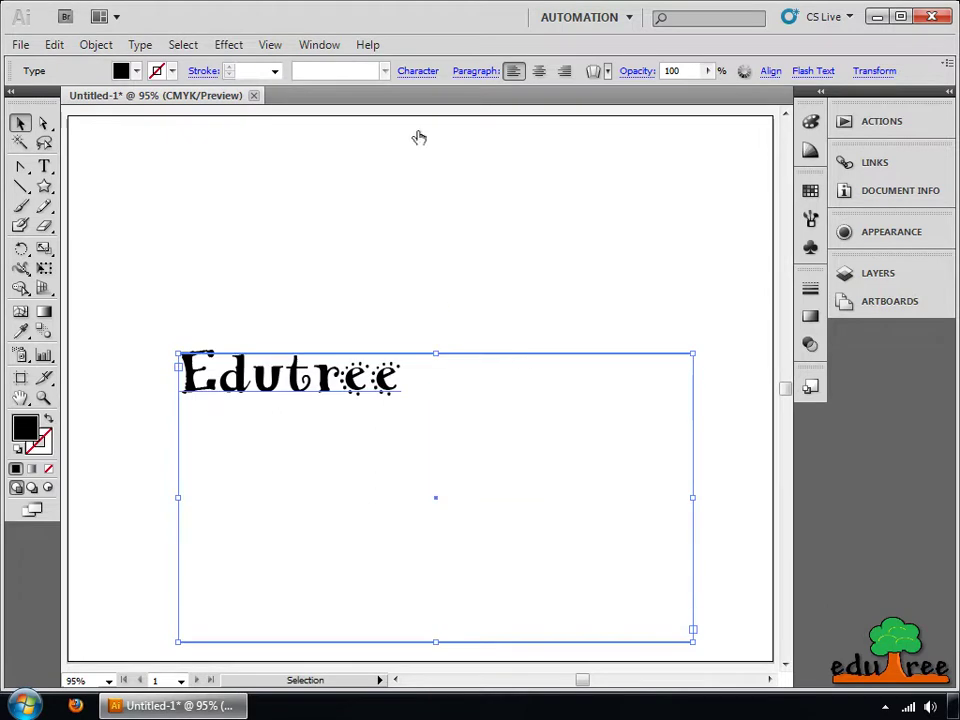
- Preview successive fonts on the Edutree text through to Wingdings and set the font to Wide Latin
click(418, 72)
click(419, 93)
key(Down)
key(Down)
key(Down)
key(Down)
key(Down)
key(Down)
key(Down)
key(Down)
key(Down)
key(Down)
key(Down)
key(Down)
key(Down)
key(Down)
key(Down)
key(Down)
key(Down)
key(Down)
key(Down)
key(Down)
key(Down)
key(Down)
key(Down)
key(Down)
key(Down)
key(Down)
key(Down)
key(Down)
key(Down)
key(Down)
key(Down)
key(Down)
key(Down)
key(Down)
key(Down)
key(Down)
key(Down)
key(Down)
key(Down)
key(Down)
key(Down)
key(Down)
key(Down)
key(Down)
key(Down)
key(Down)
key(Down)
key(Down)
key(Down)
key(Down)
key(Down)
key(Down)
key(Down)
key(Down)
key(Down)
key(Down)
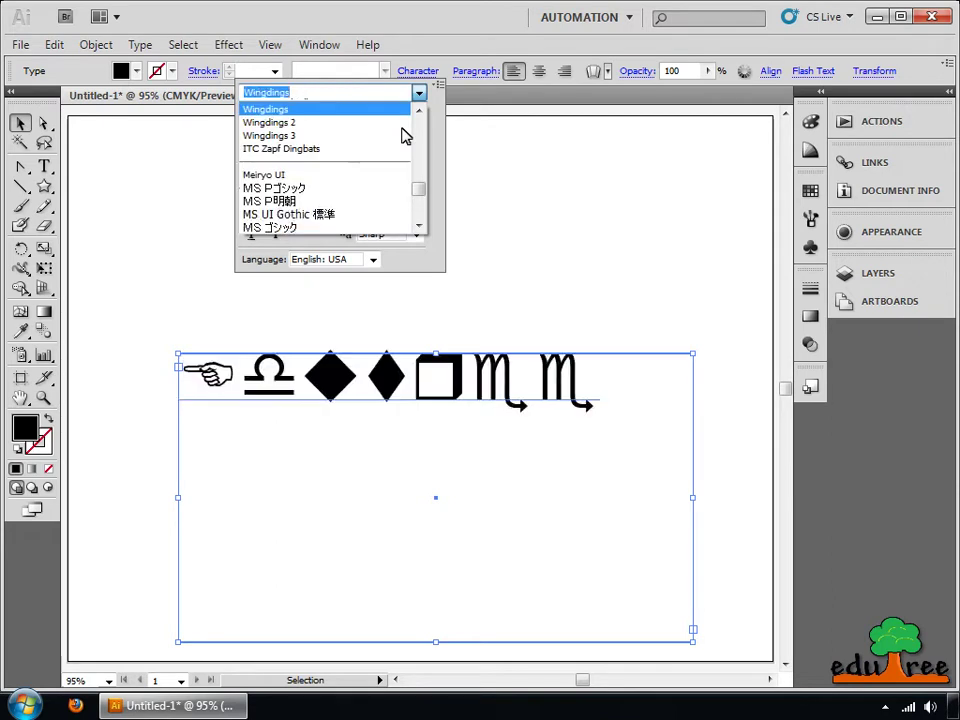
key(Up)
key(Tab)
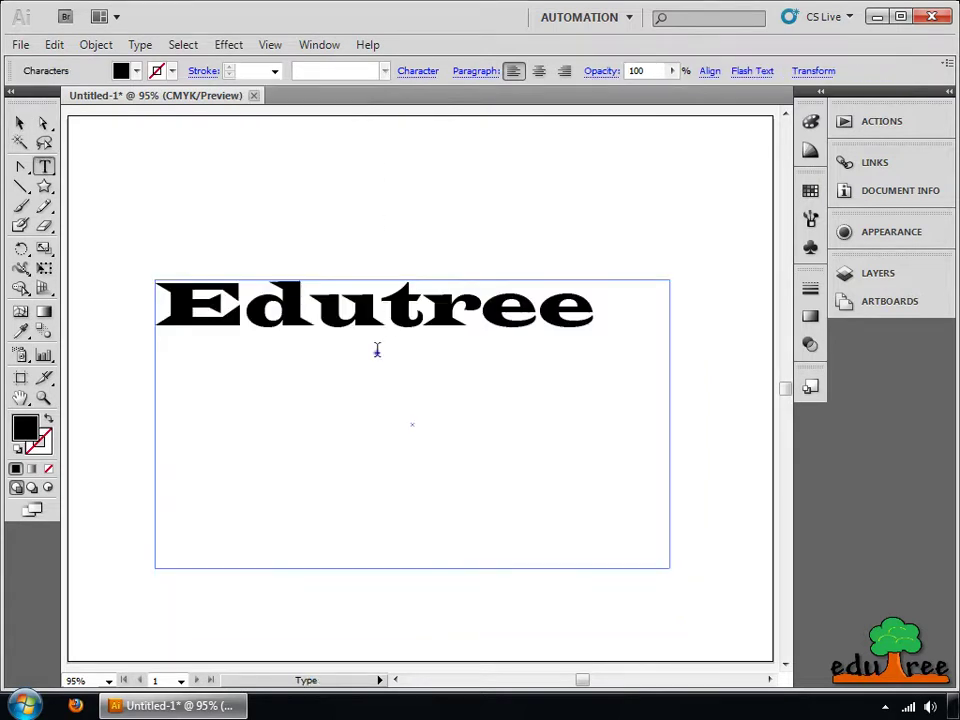
- Add "Illustrator" below Edutree and widen the text area so the whole word fits on the second line
text(Illustrat)
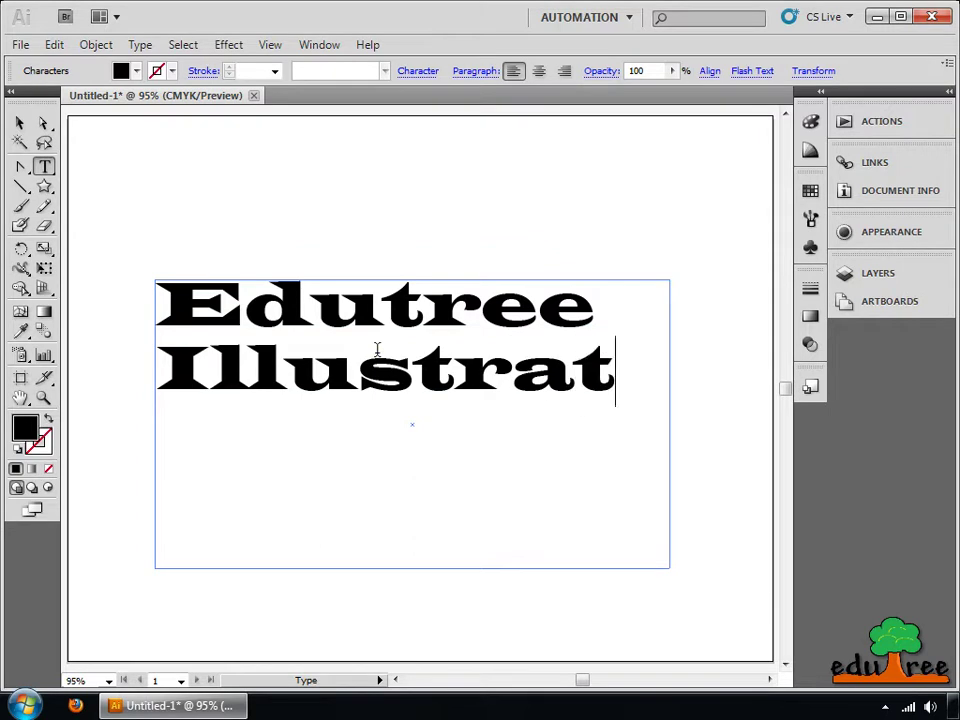
text(or)
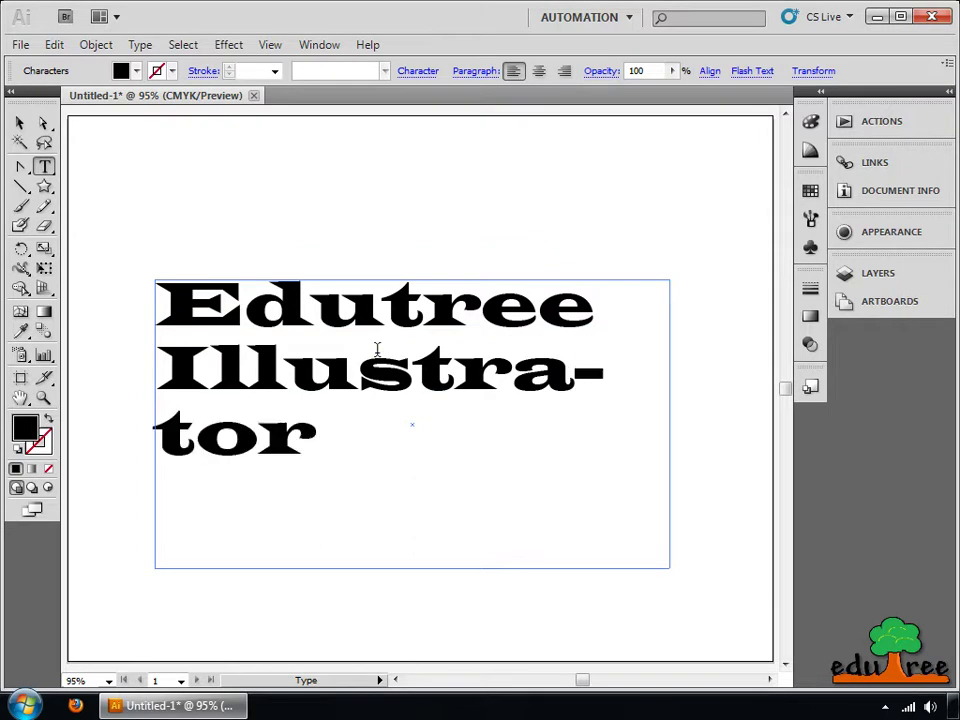
click(17, 126)
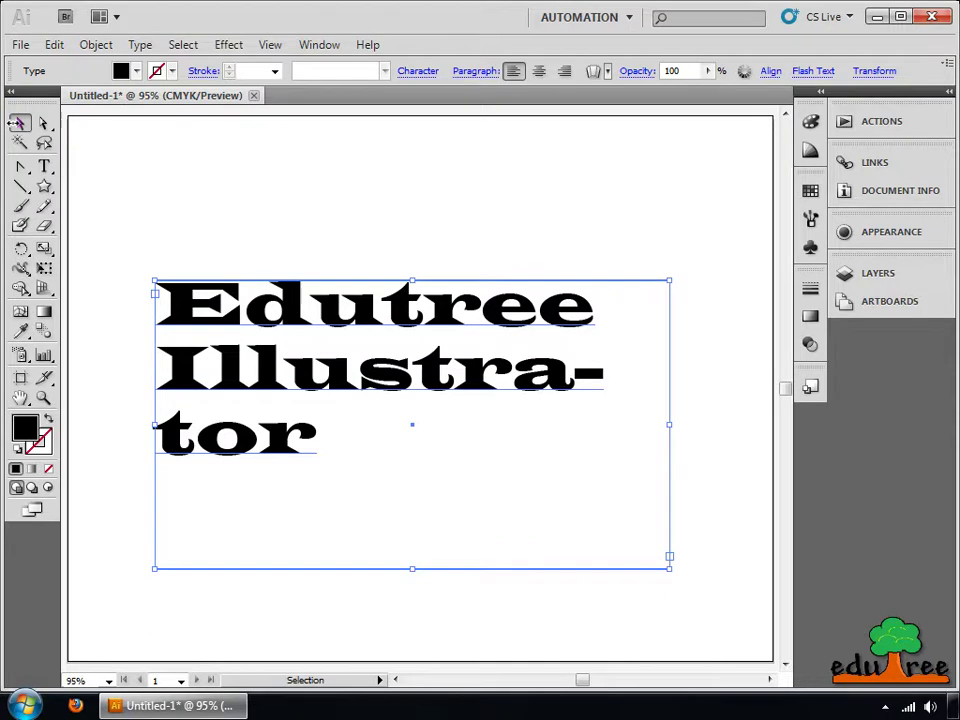
click(668, 424)
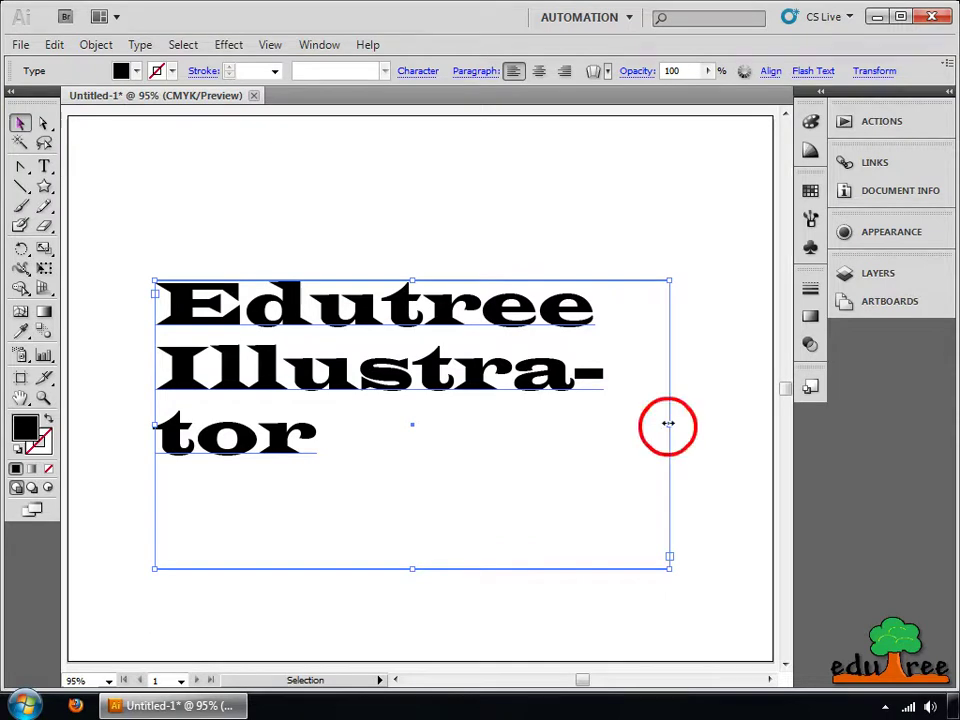
drag(668, 424, 670, 428)
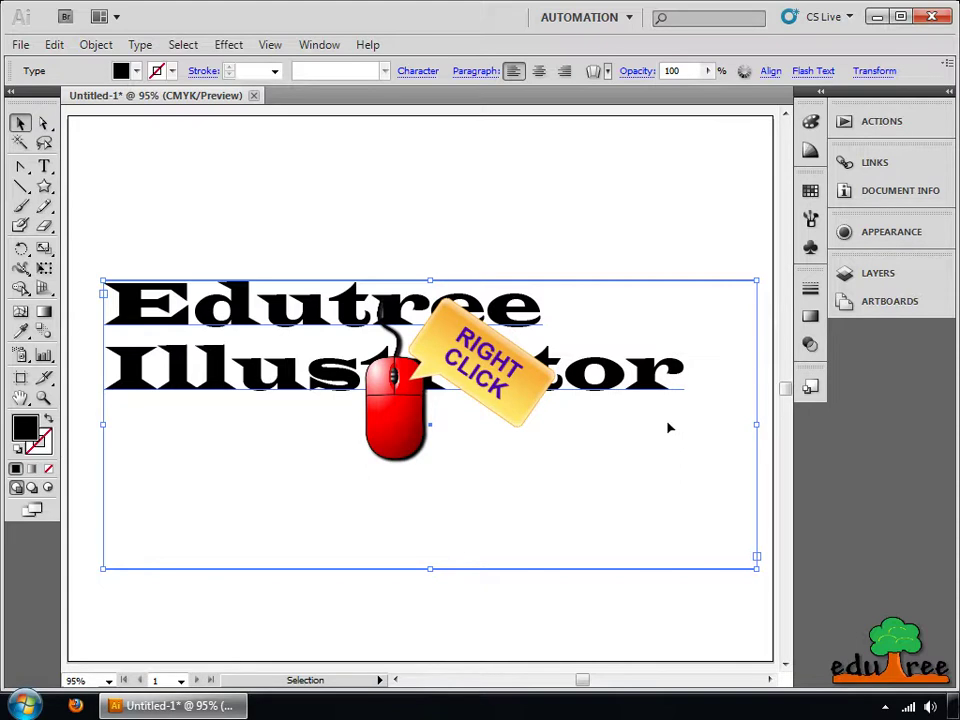
- Open the Character settings for the text by choosing to specify another font size
right_click(427, 381)
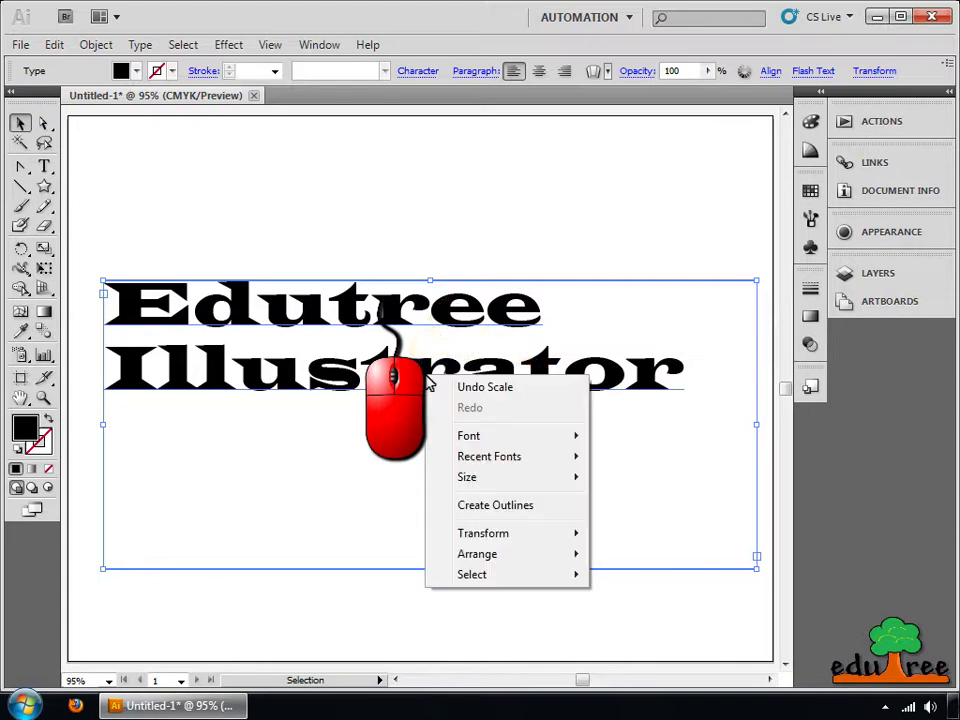
click(467, 478)
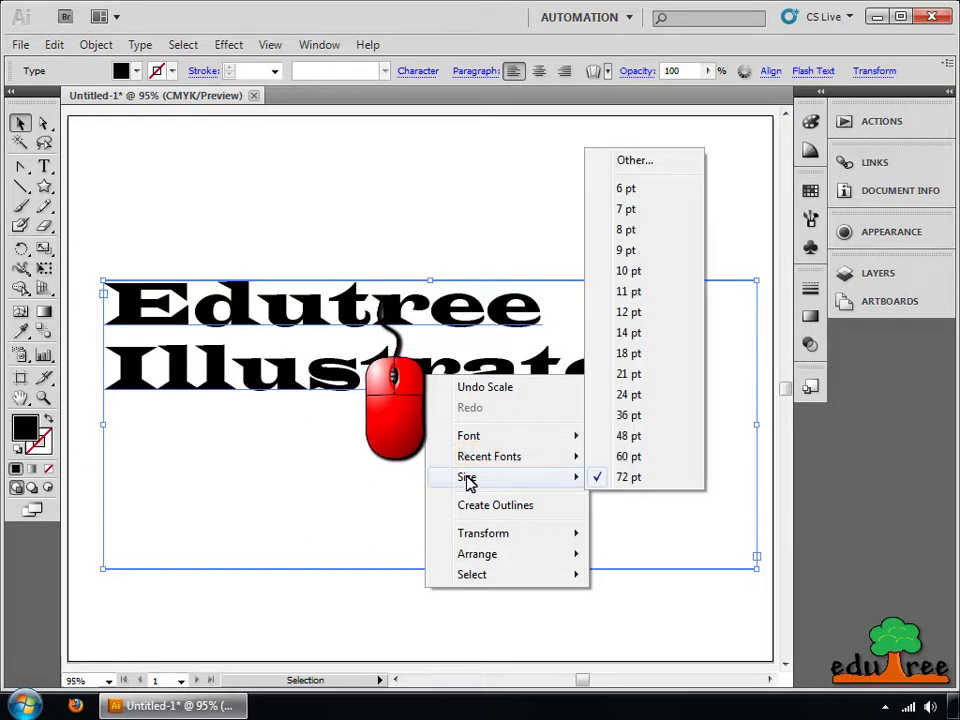
click(645, 165)
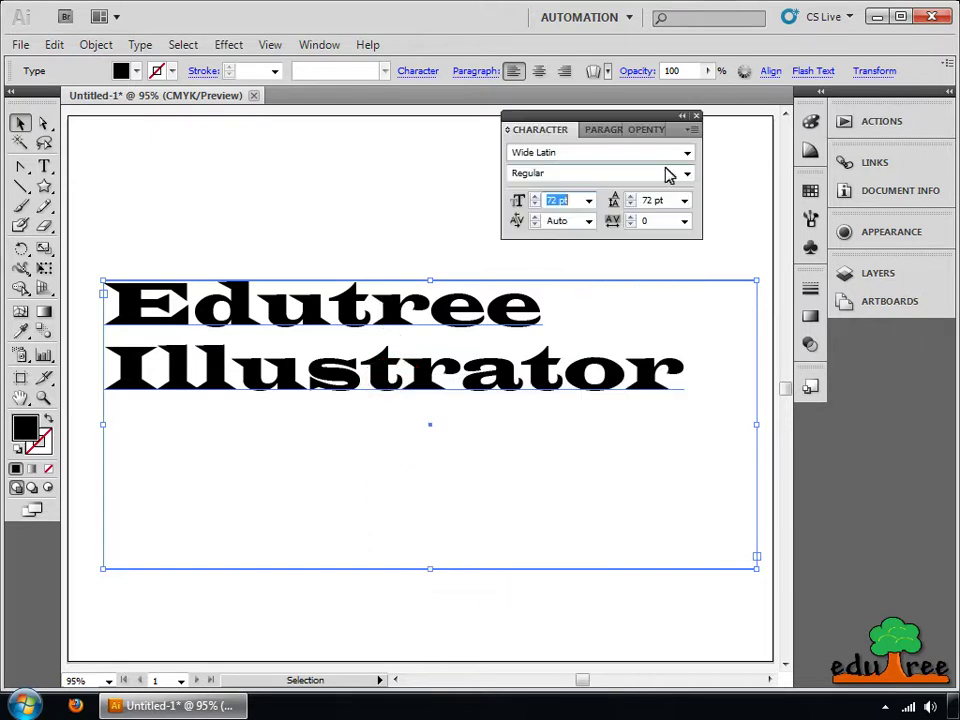
- Try a different leading value on the two-line text and undo it
click(684, 201)
click(651, 440)
key(ctrl+z)
- Try tracking values of -10 and -75 on the text and set the tracking to 100
click(685, 223)
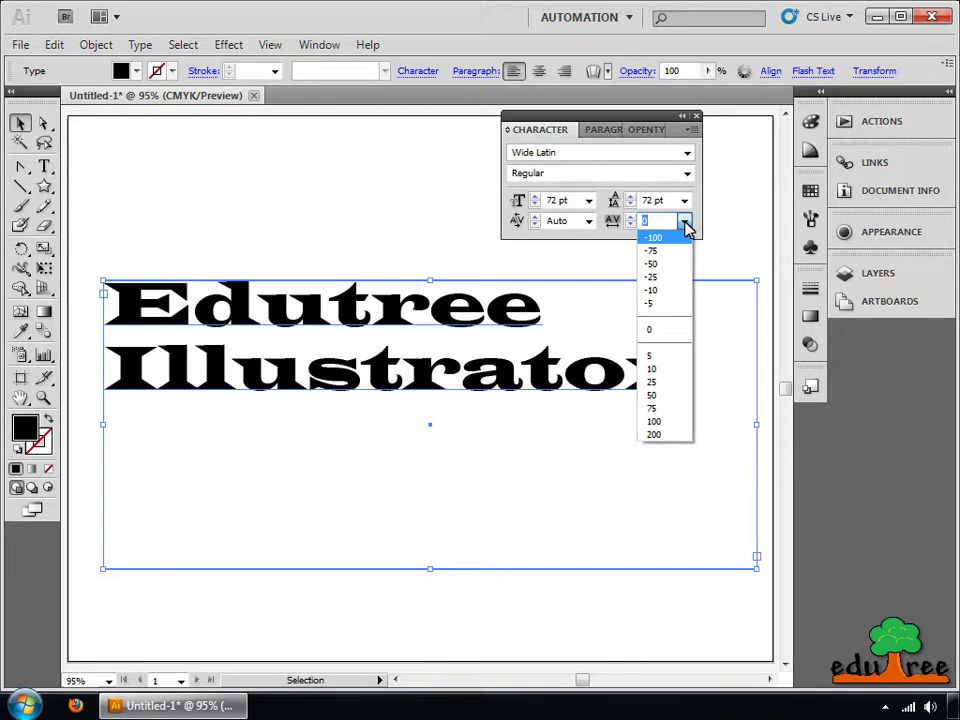
click(675, 290)
click(686, 222)
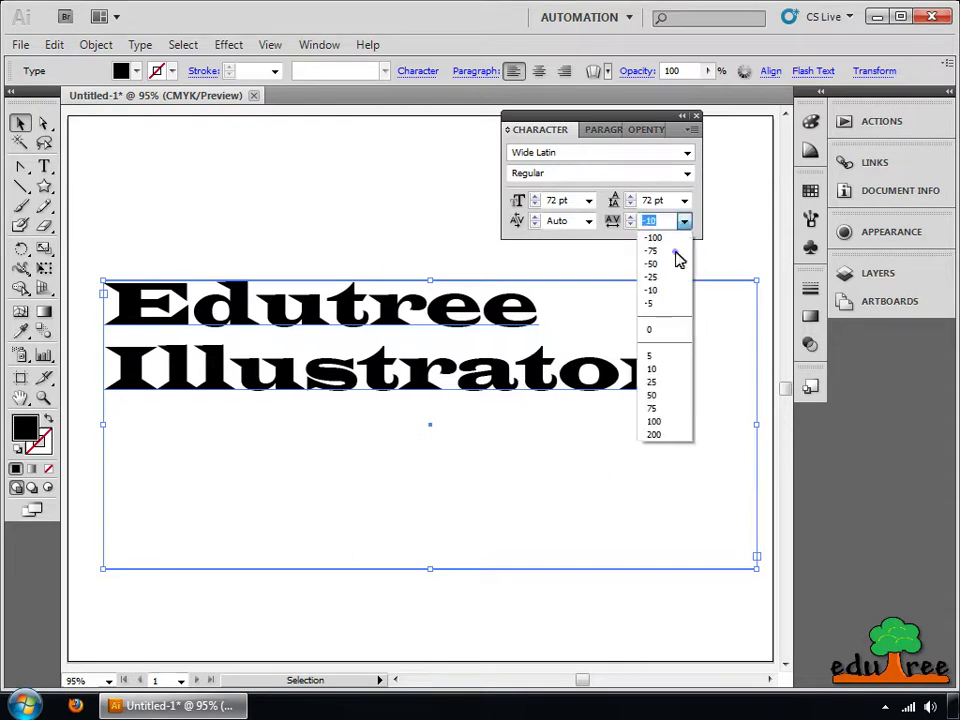
click(675, 252)
click(686, 222)
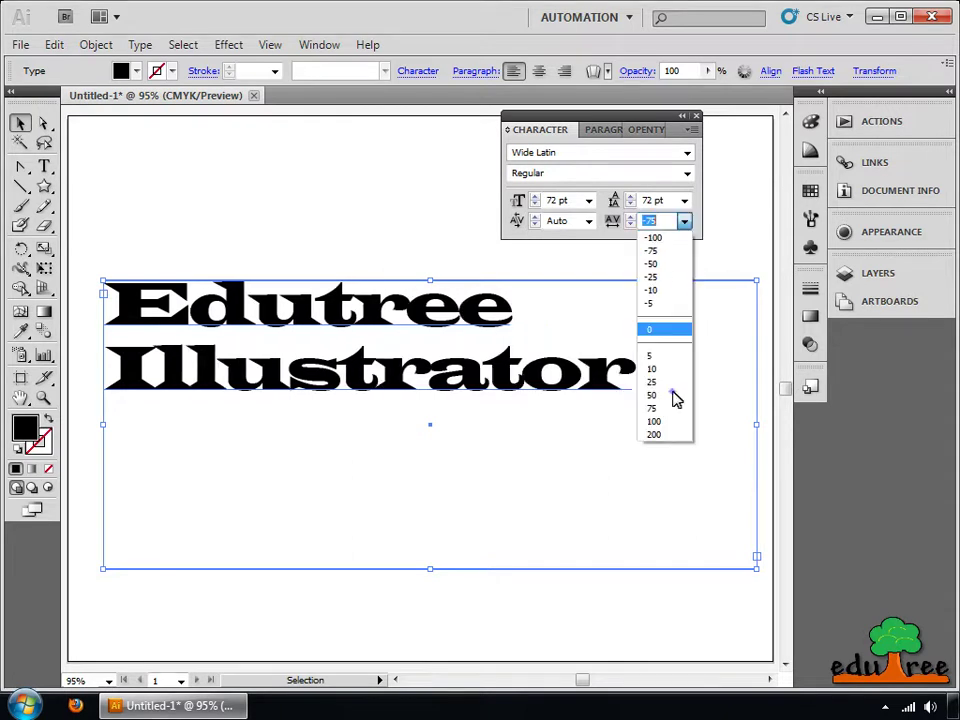
click(675, 420)
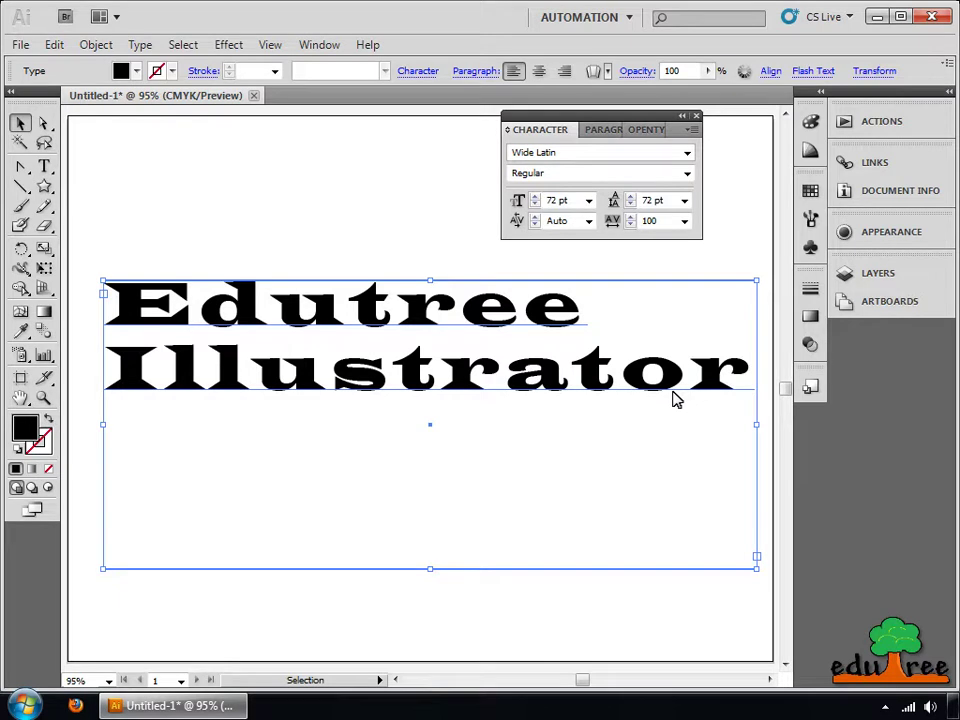
- Try center, right and all four justified paragraph alignments on the text, restore left alignment and close the paragraph settings
click(600, 131)
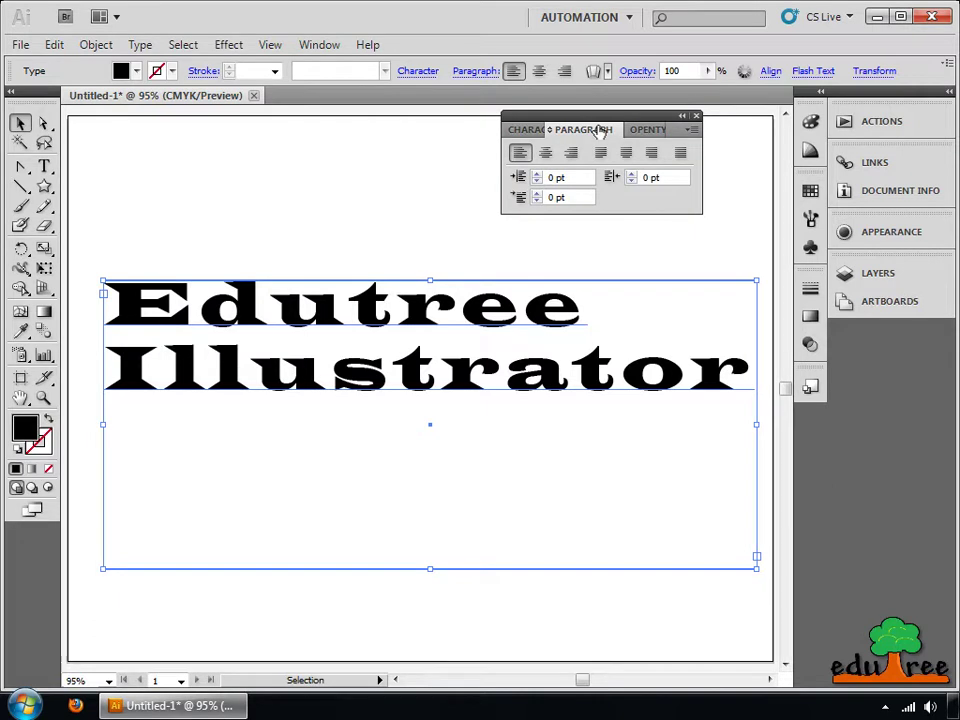
click(547, 154)
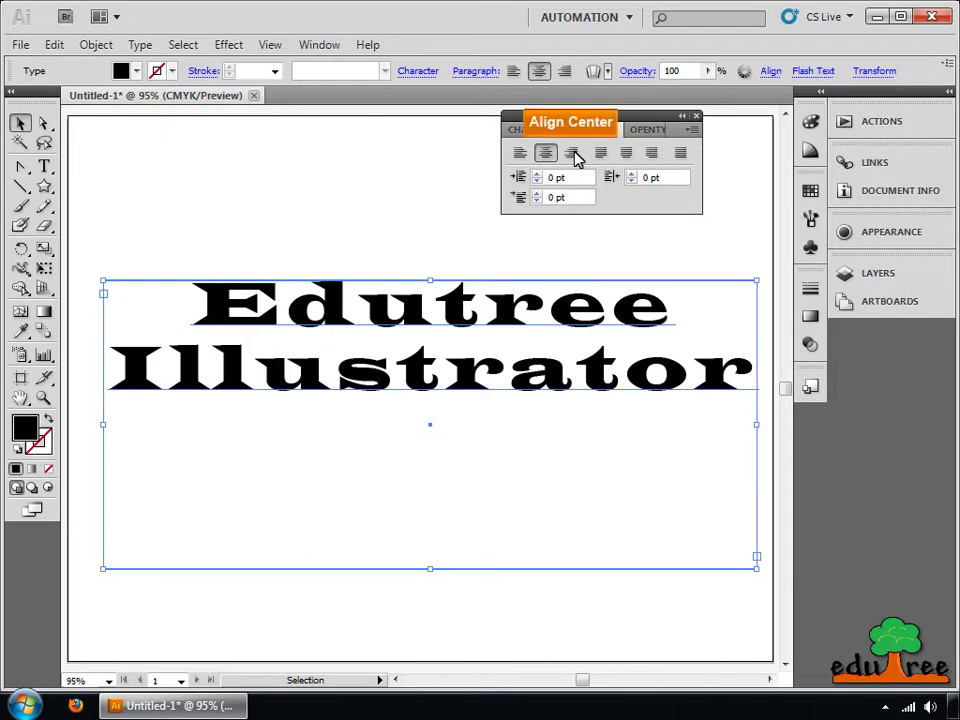
click(572, 155)
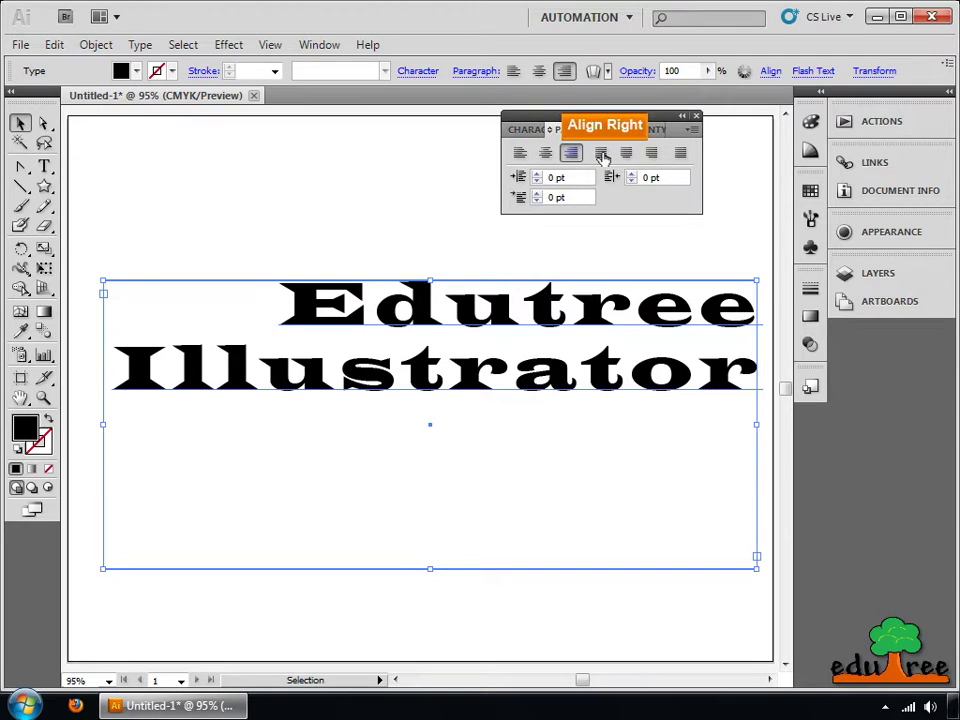
click(601, 155)
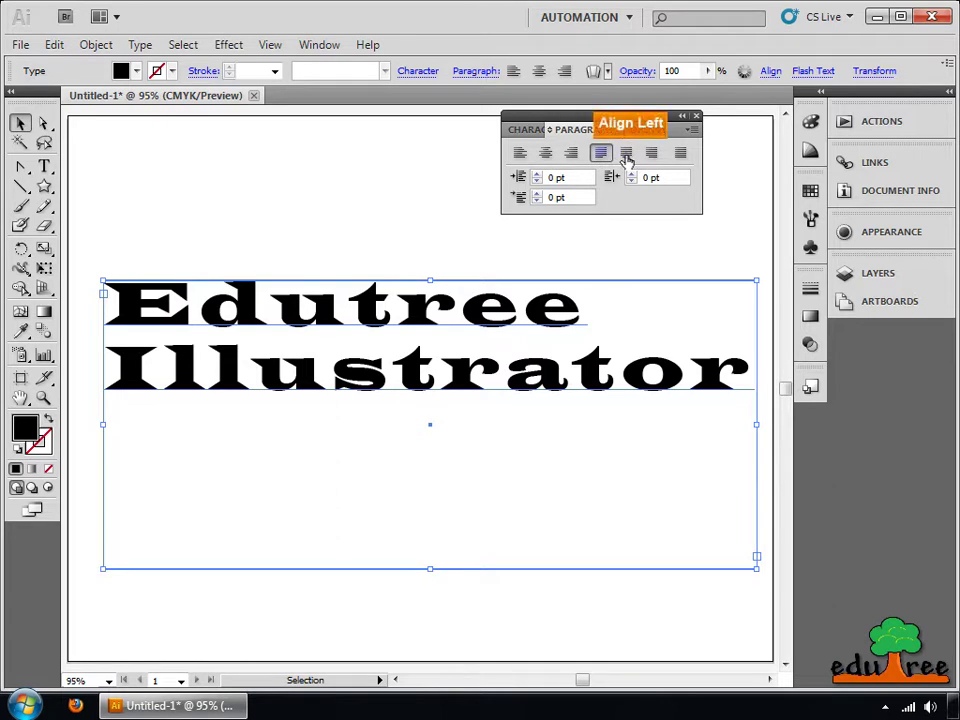
click(626, 155)
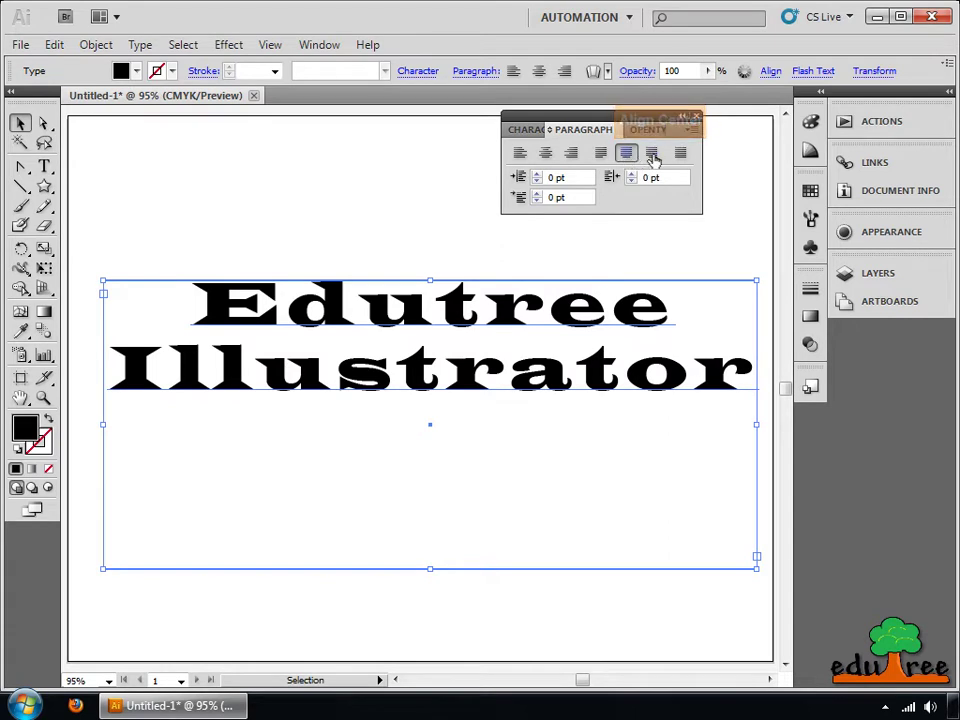
click(651, 154)
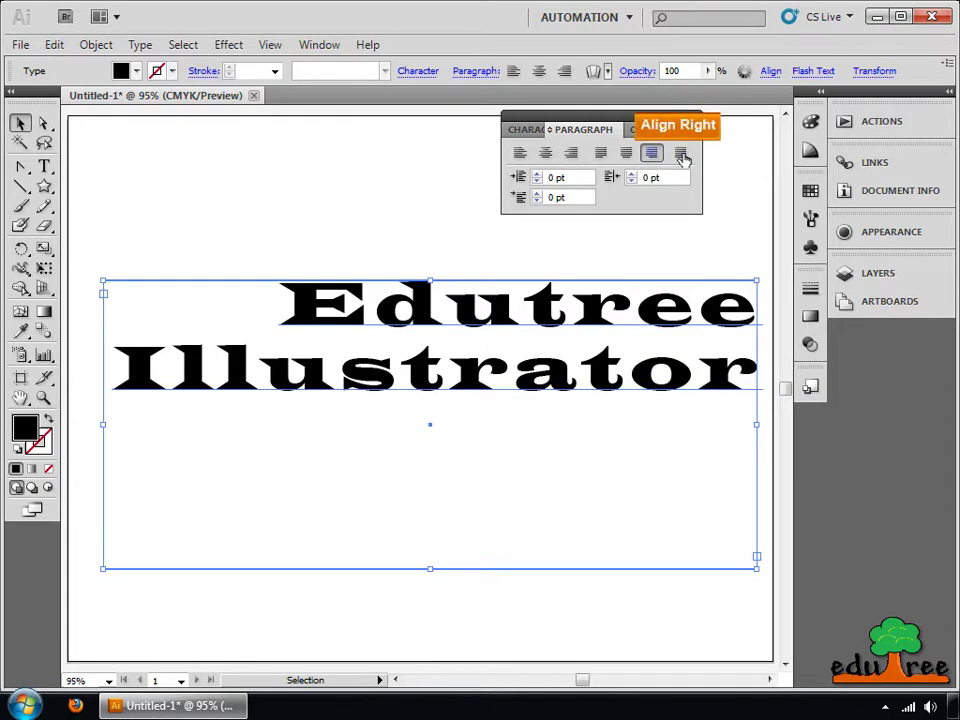
click(680, 154)
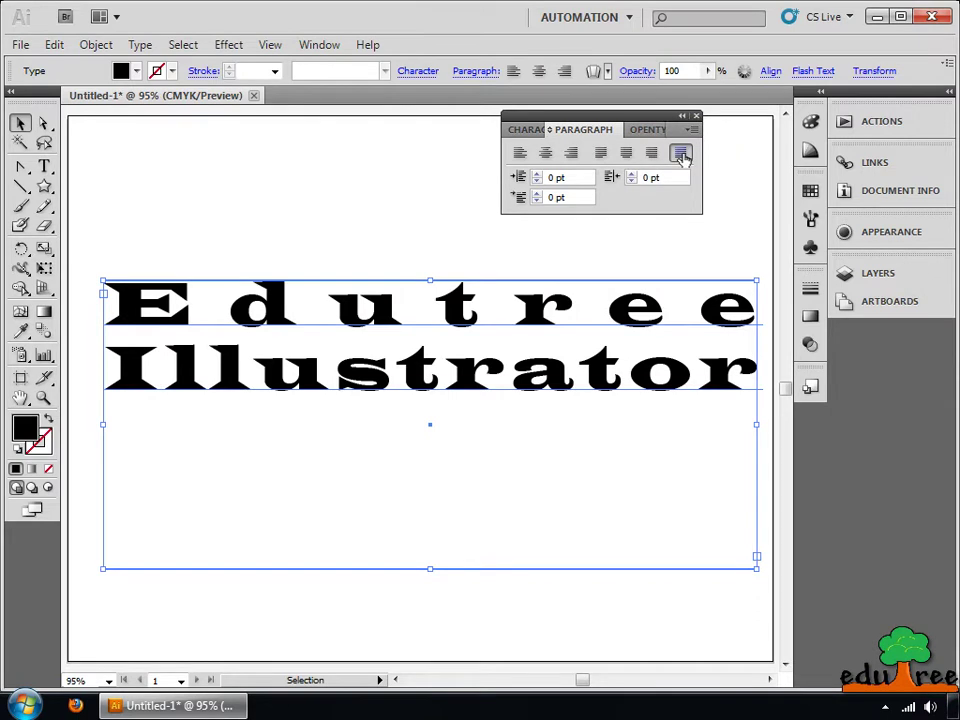
click(519, 153)
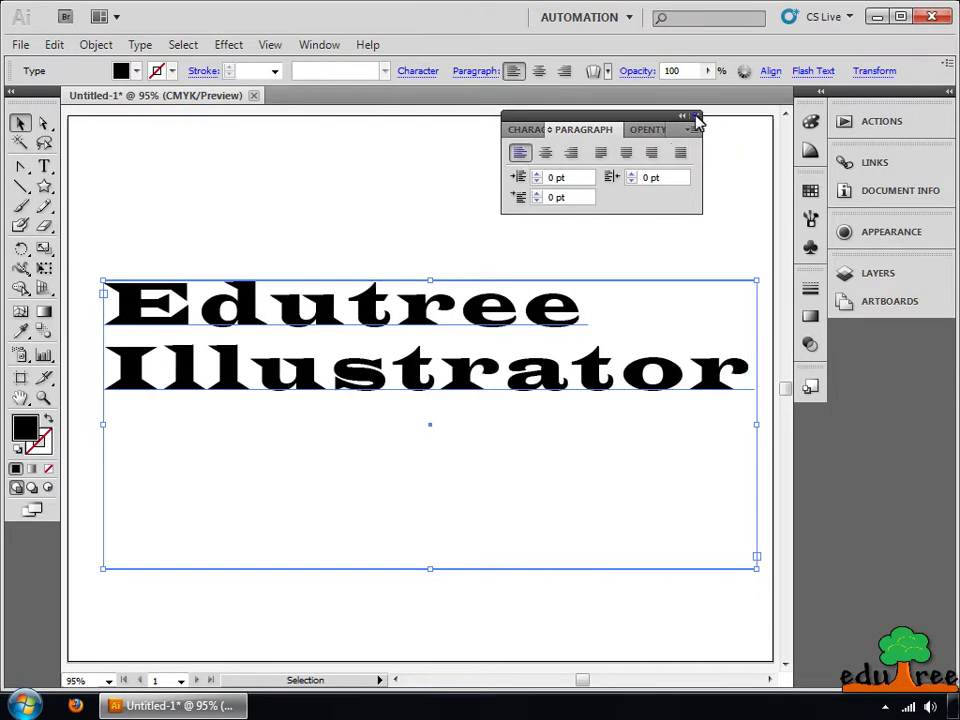
click(697, 118)
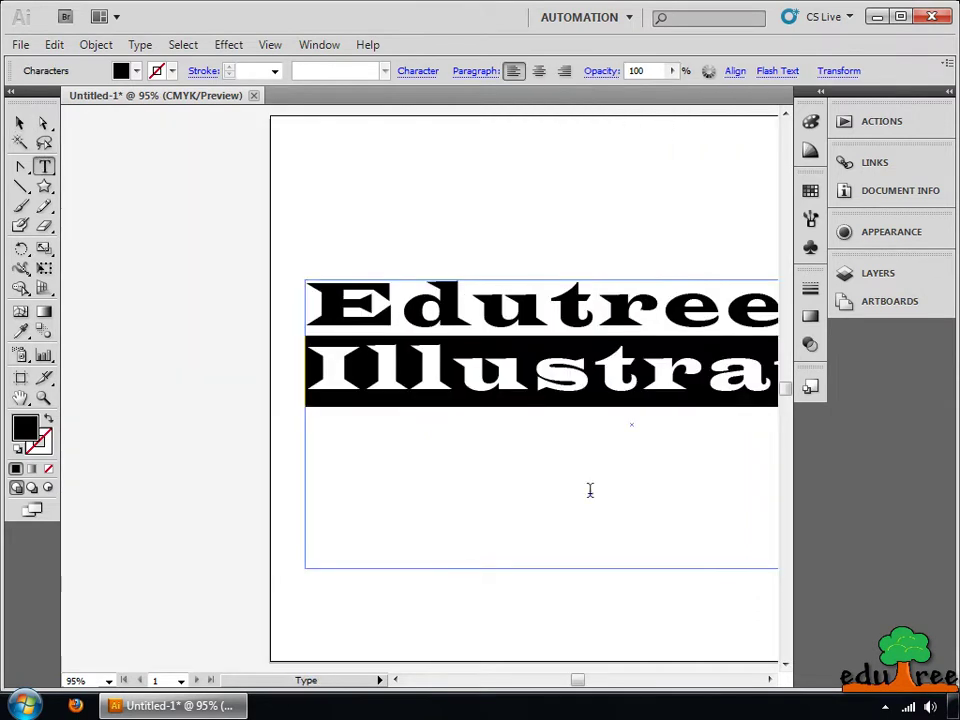
- Delete the word "Illustrator" from the second line of the text area
key(Delete)
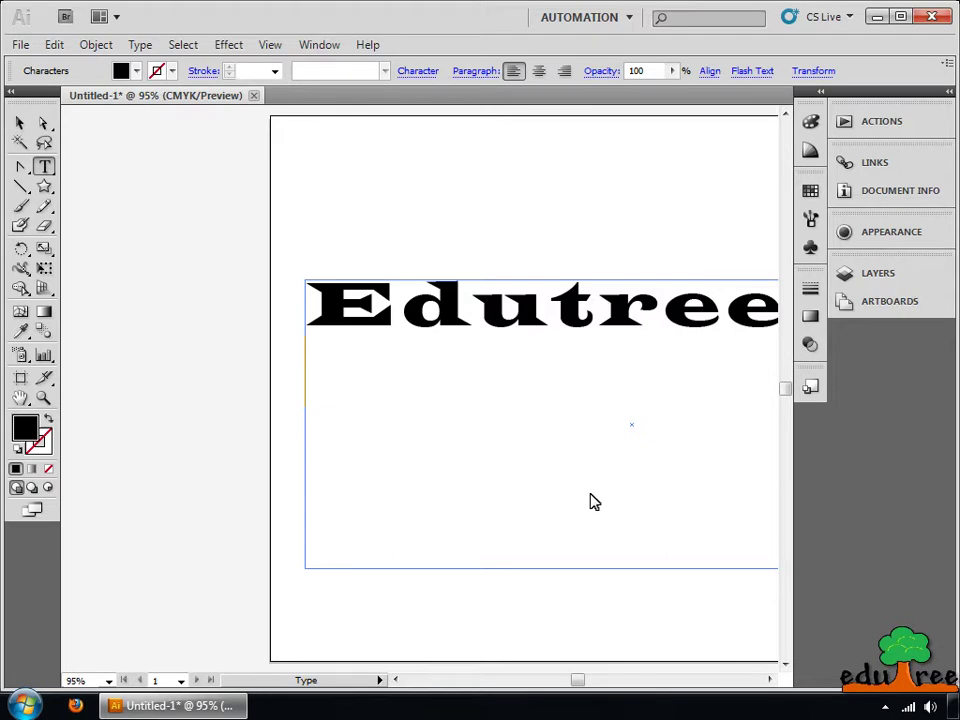
- Pan the artboard with the Hand tool, zoom out to 25%, and zoom back in to 100%
click(21, 398)
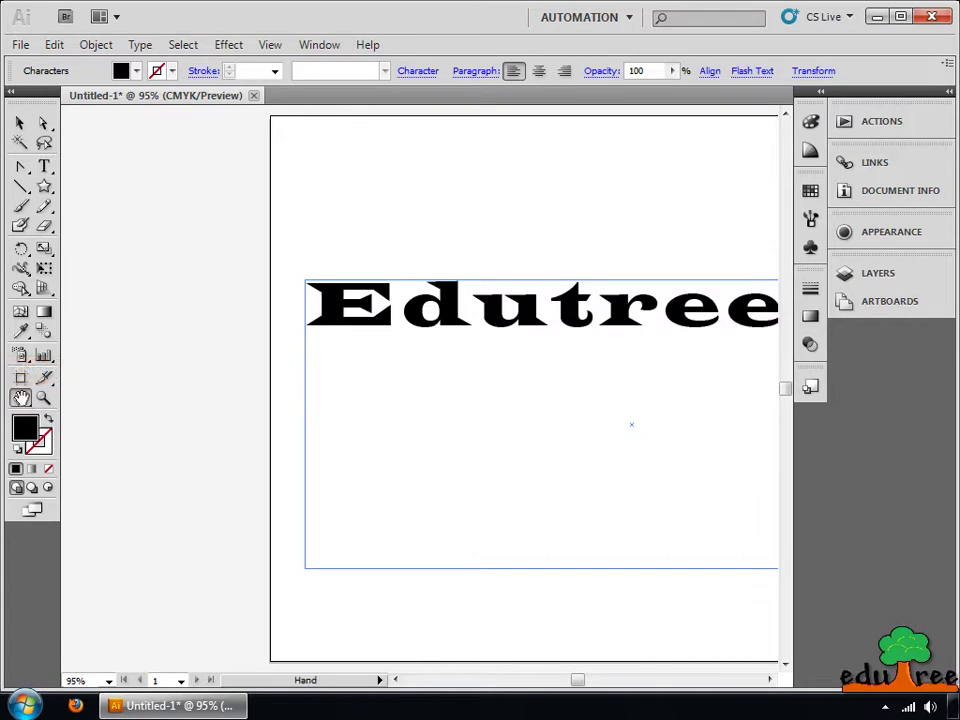
drag(594, 431, 516, 407)
key(ctrl+minus)
key(ctrl+minus)
key(ctrl+minus)
key(ctrl+minus)
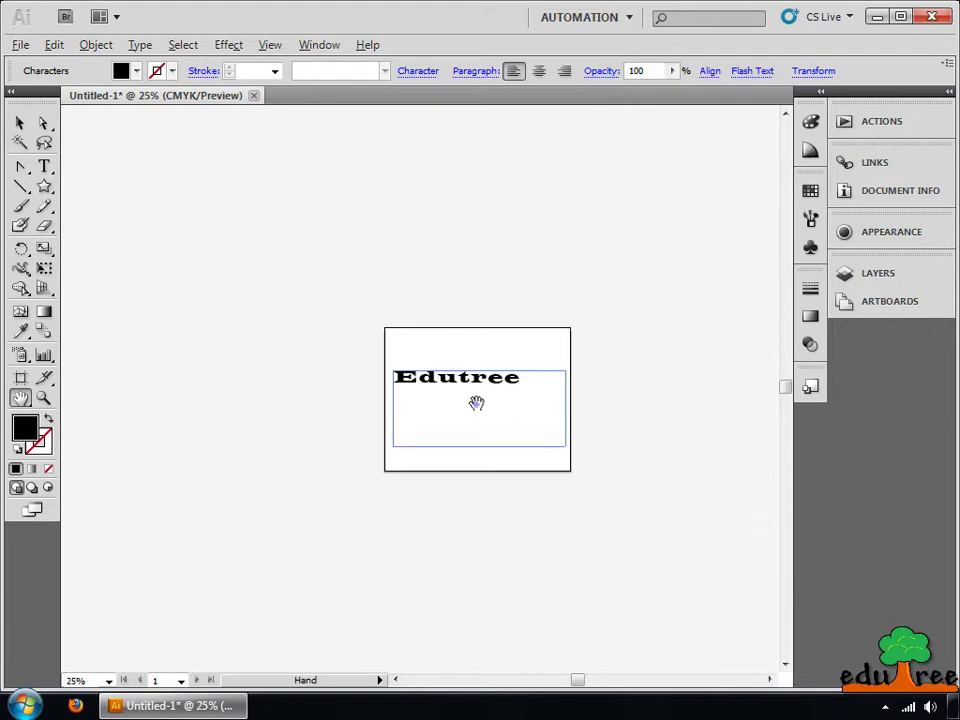
key(ctrl+plus)
key(ctrl+plus)
key(ctrl+plus)
key(ctrl+plus)
key(ctrl+minus)
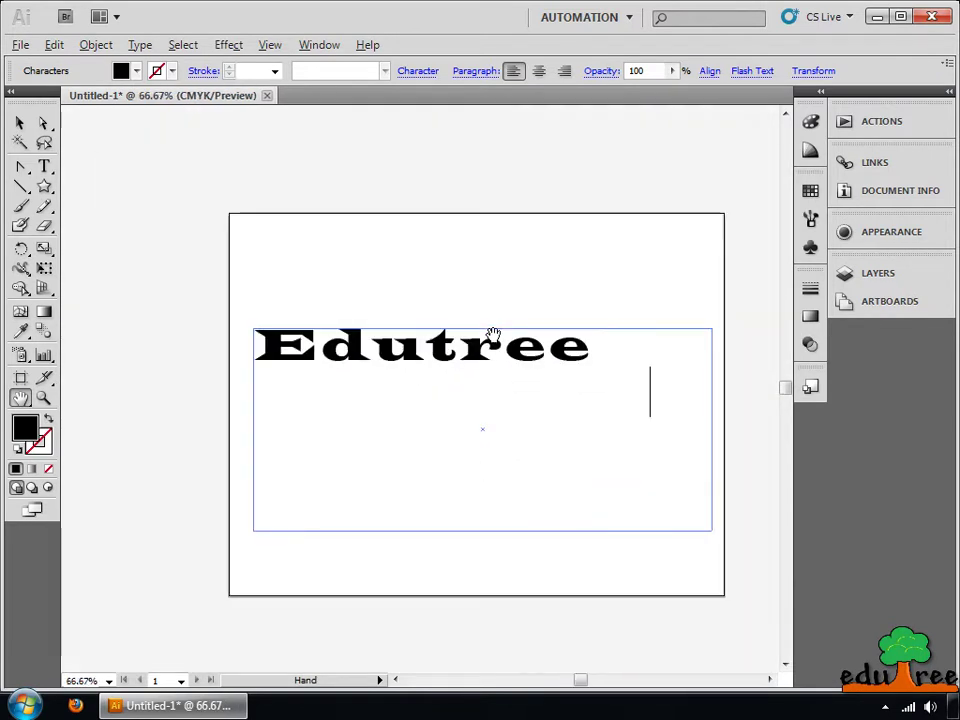
key(ctrl+plus)
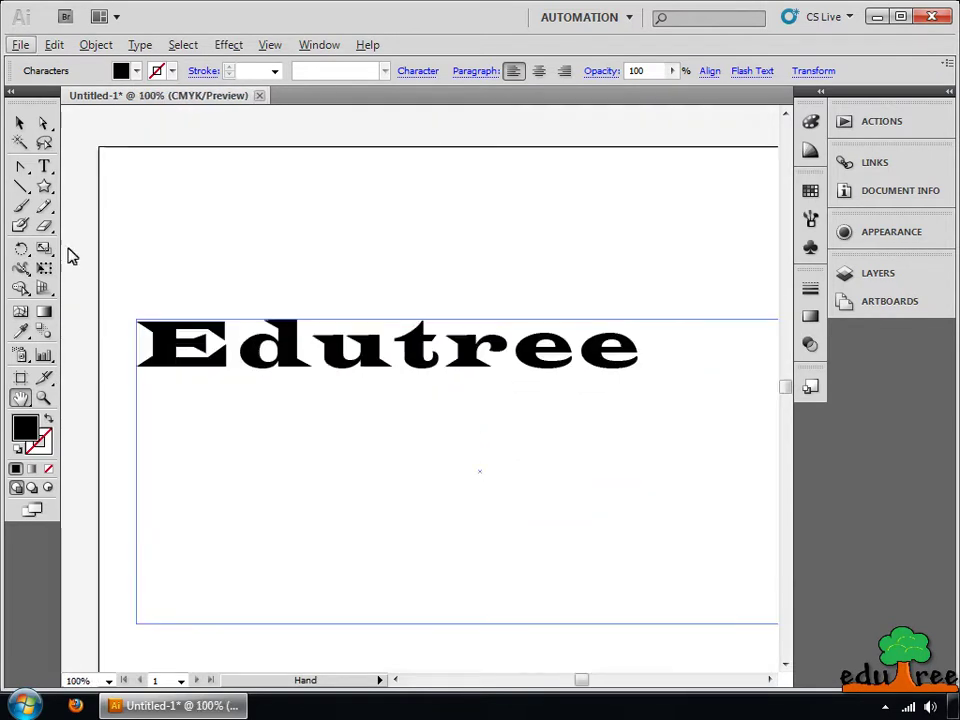
- Convert the Edutree text to outlines, ungroup the resulting letter shapes and clear the selection
click(19, 125)
click(440, 130)
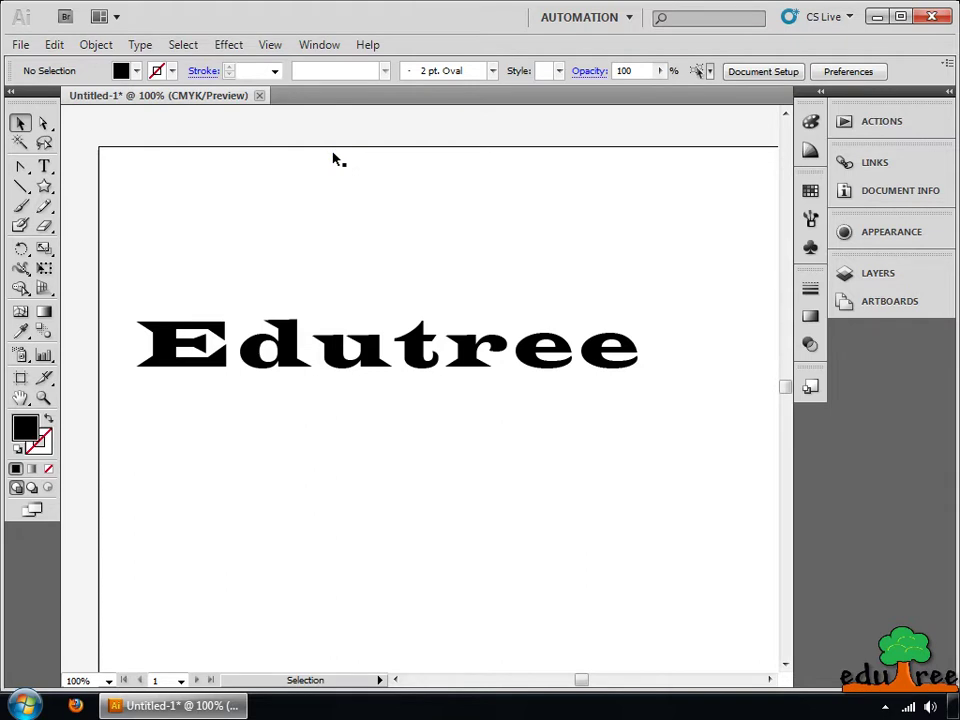
key(ctrl+a)
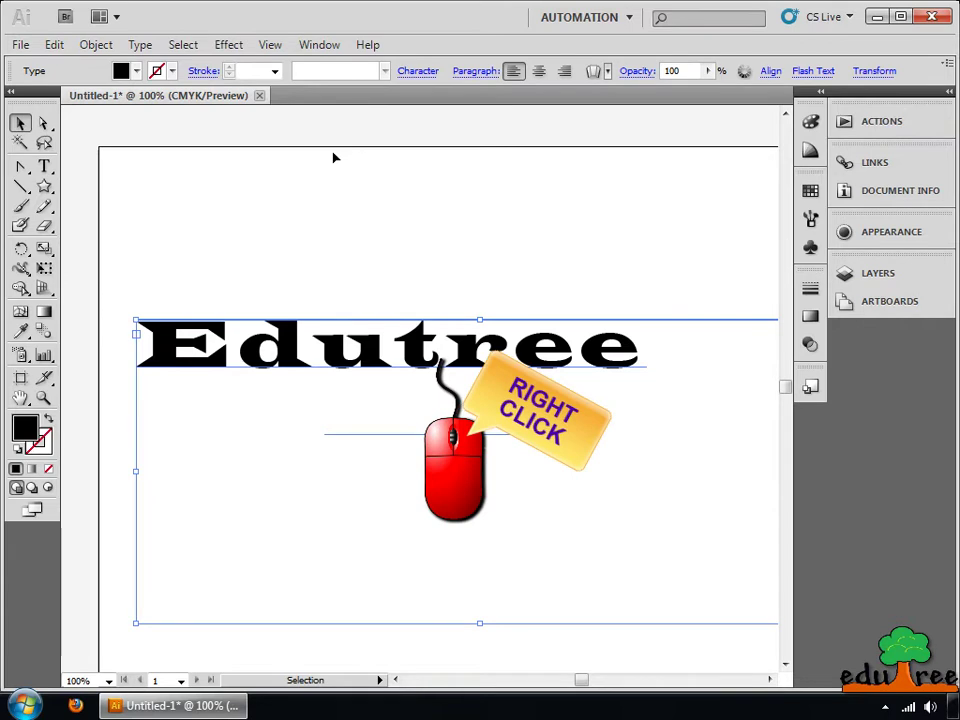
right_click(484, 426)
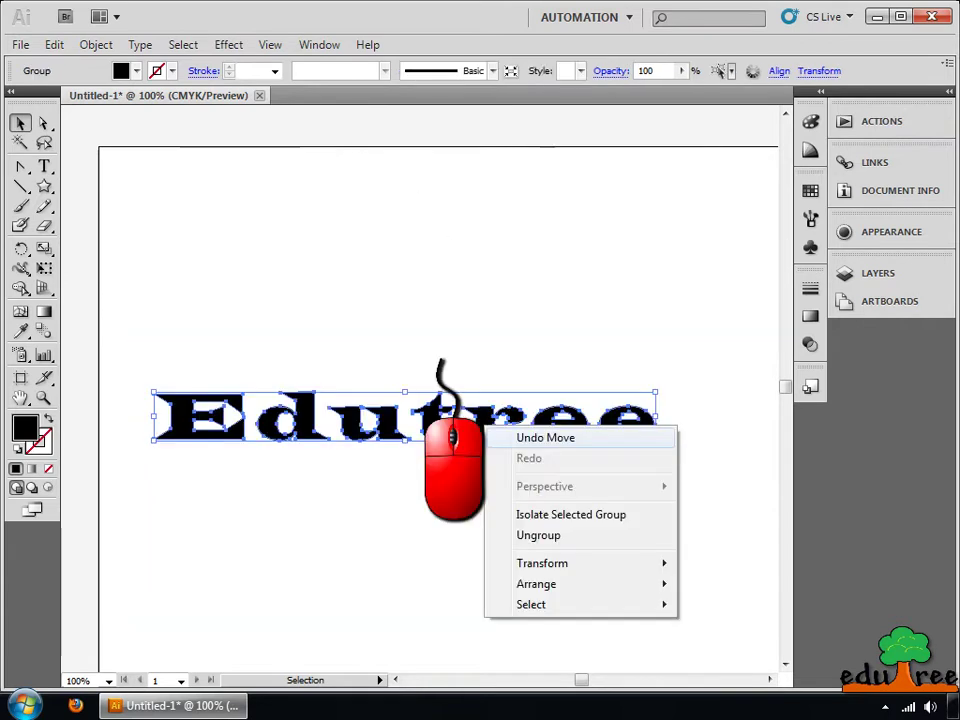
click(535, 538)
click(499, 296)
- Move the outlined letters e, e, r, t, u and d one by one to staggered positions
drag(600, 425, 619, 304)
drag(560, 425, 540, 325)
drag(492, 425, 478, 344)
drag(430, 422, 409, 350)
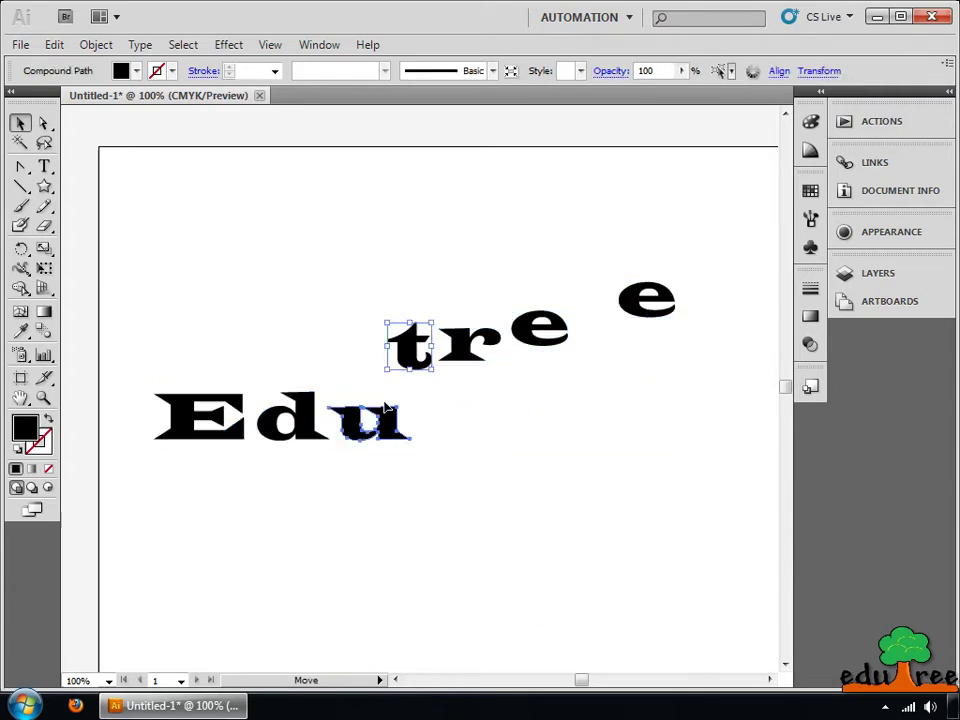
drag(385, 407, 385, 387)
drag(313, 448, 313, 453)
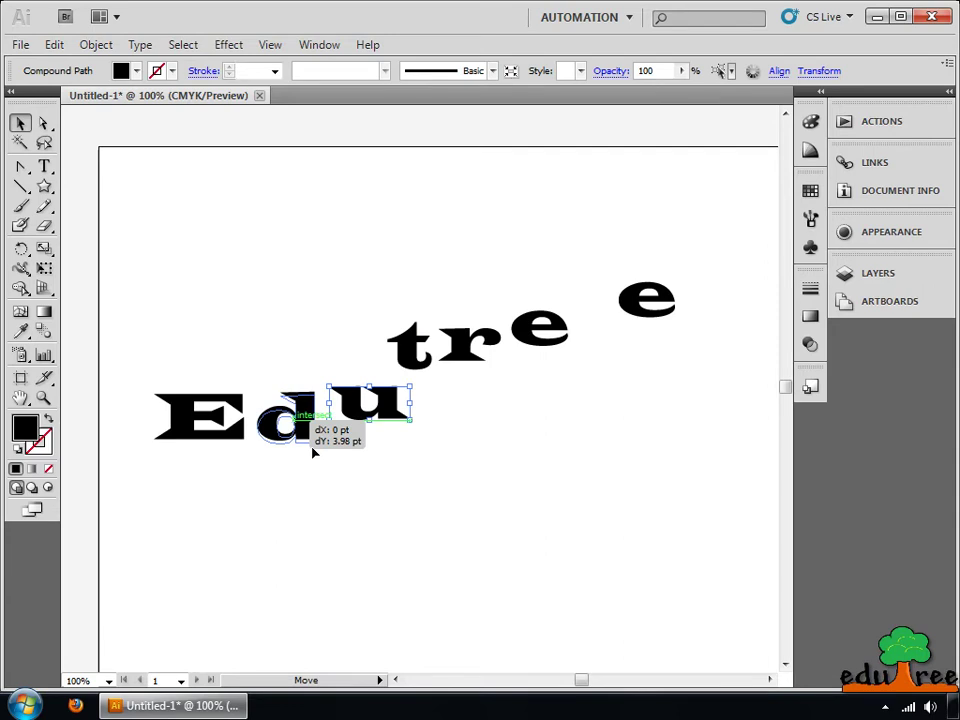